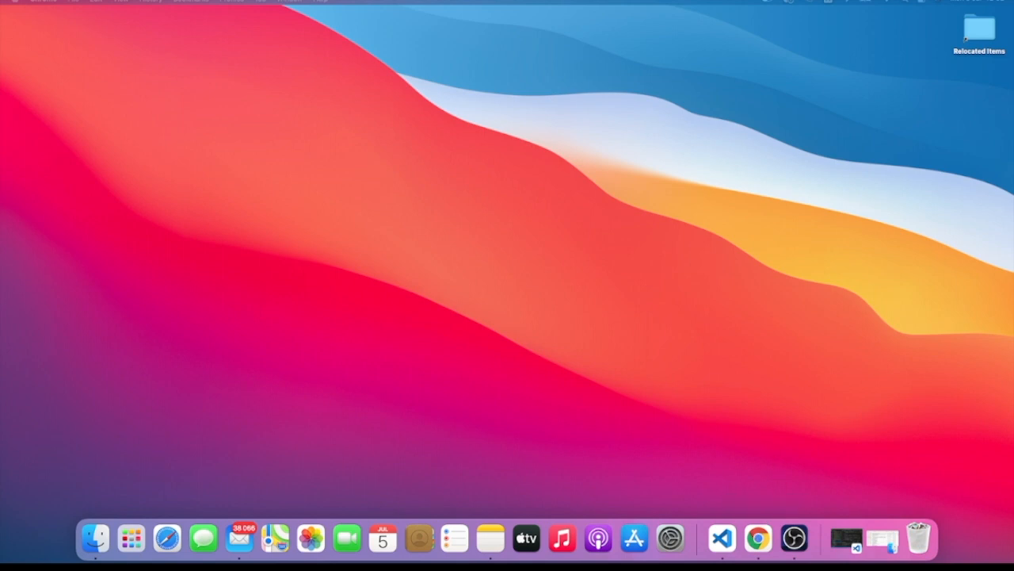
Open the Firebase website at firebase.google.com in the Chrome browser.
left_click_drag(997, 108, 305, 68)
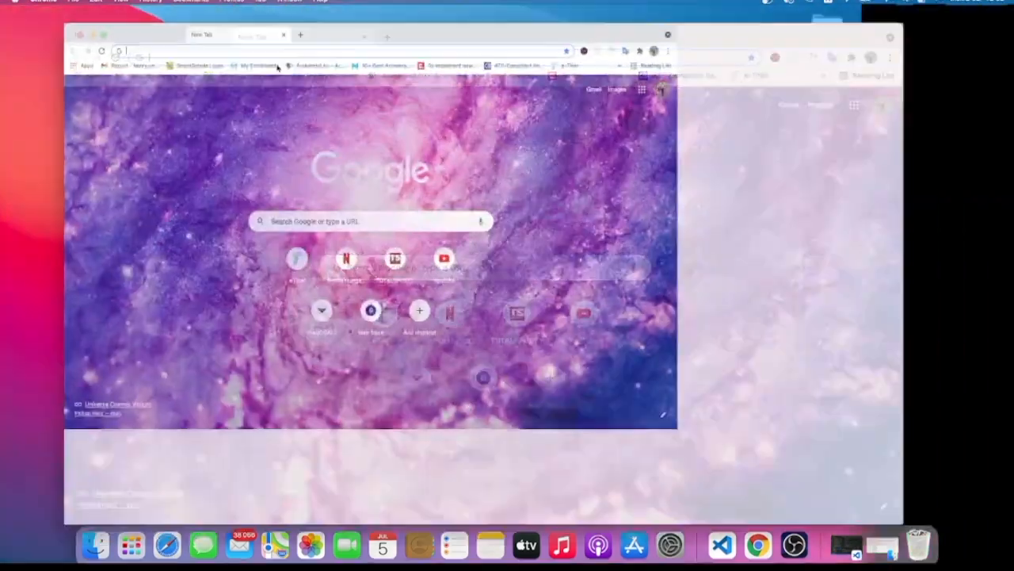
left_click(212, 24)
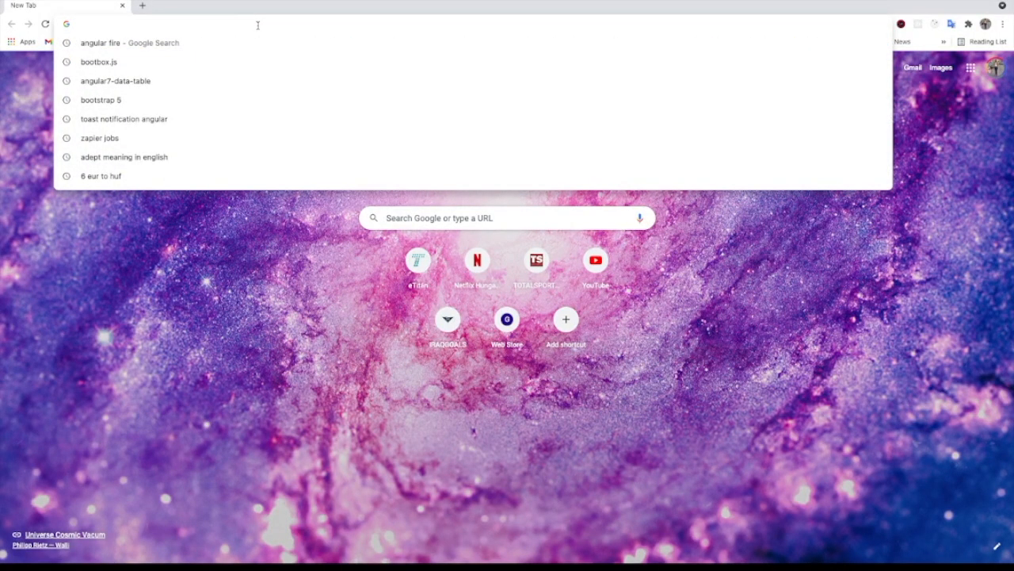
type("firebase.google.com")
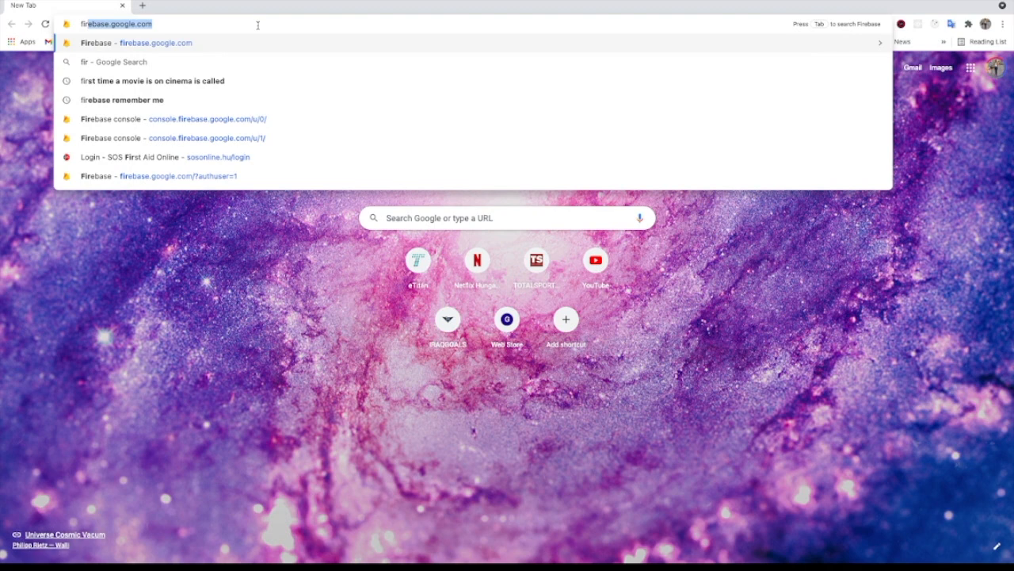
key("Right")
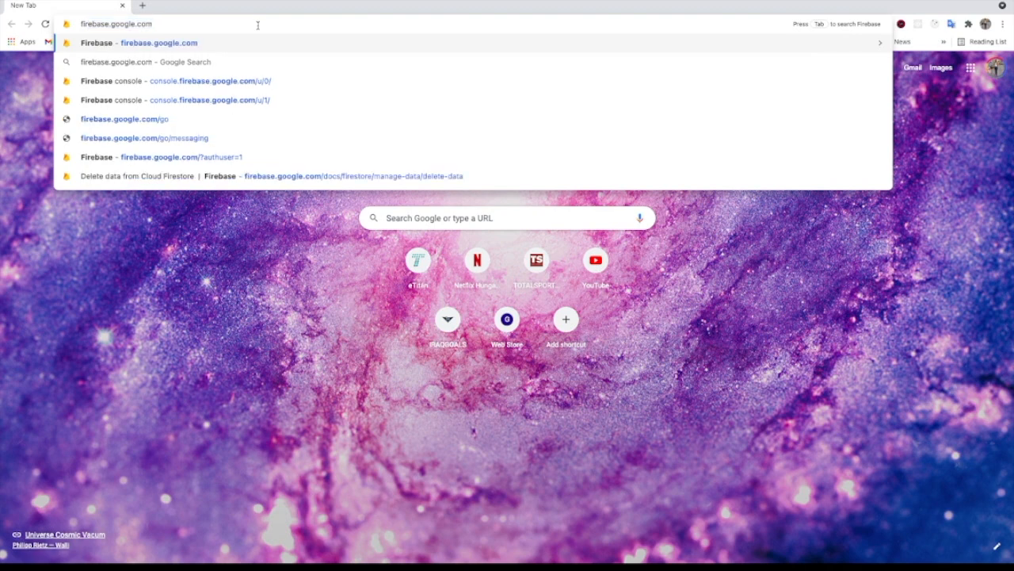
key("Return")
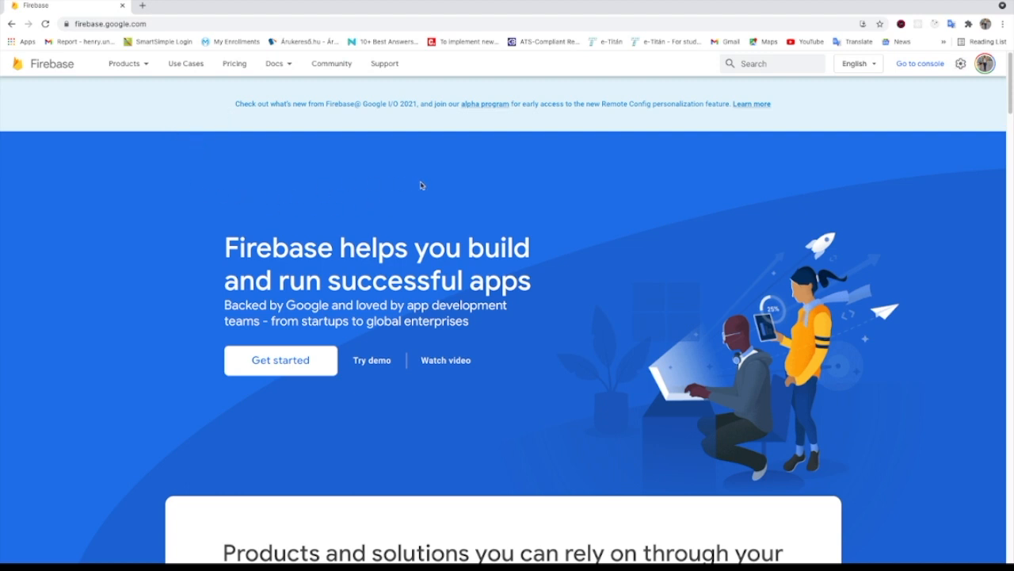
Switch to the other signed-in Google account and go to the Firebase console.
left_click(985, 65)
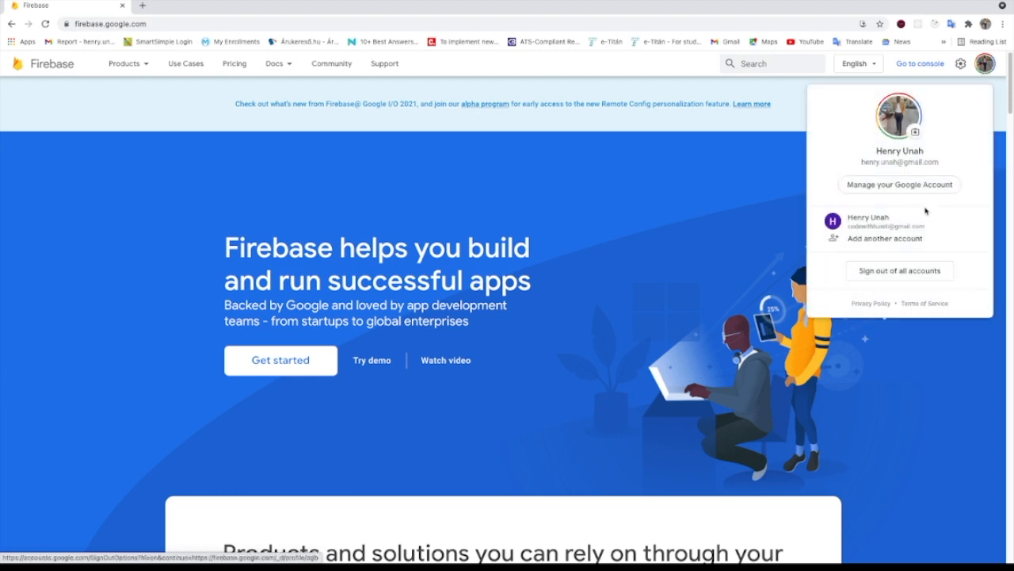
left_click(886, 230)
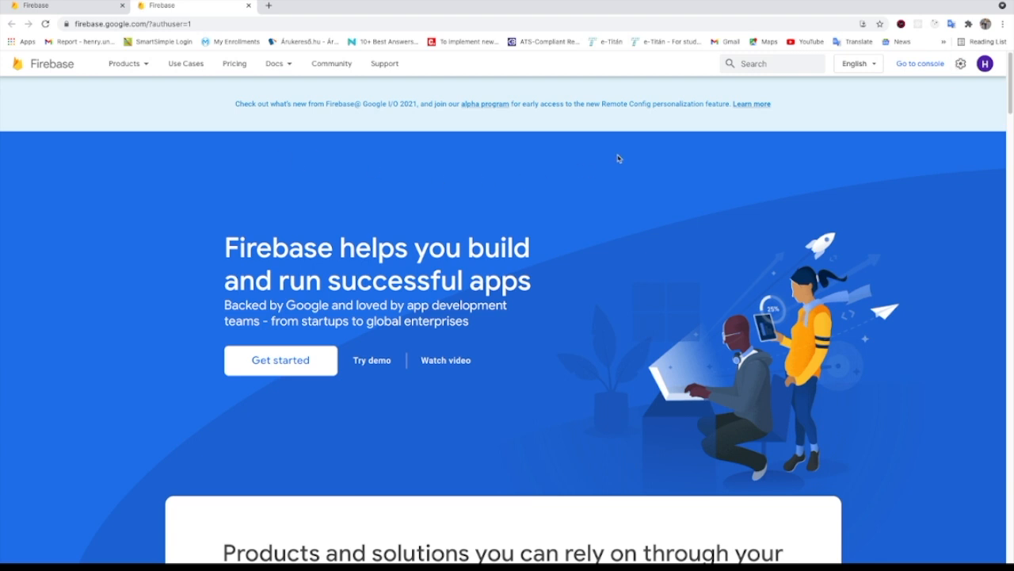
left_click(912, 67)
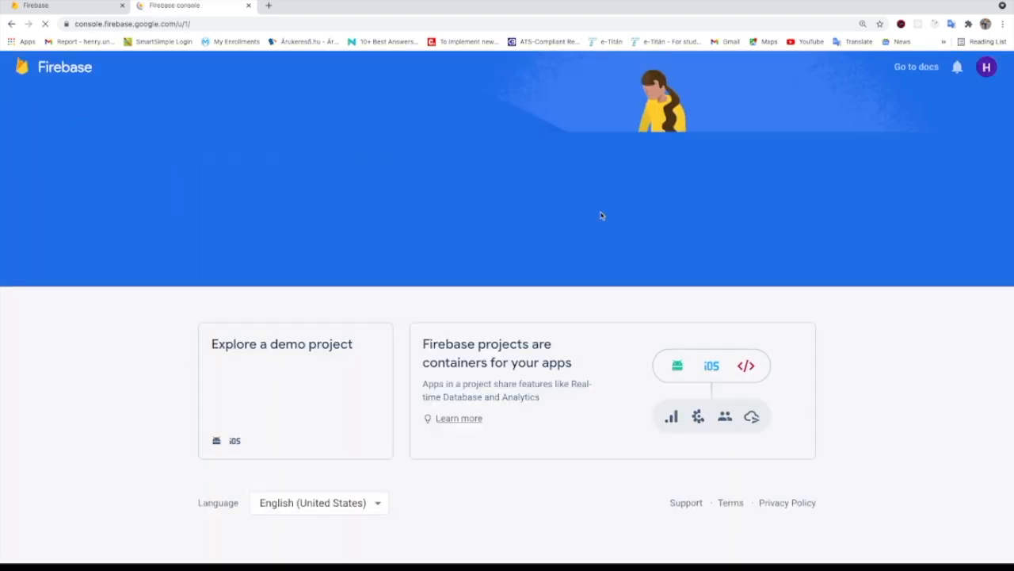
scroll(507, 182, "down", 2)
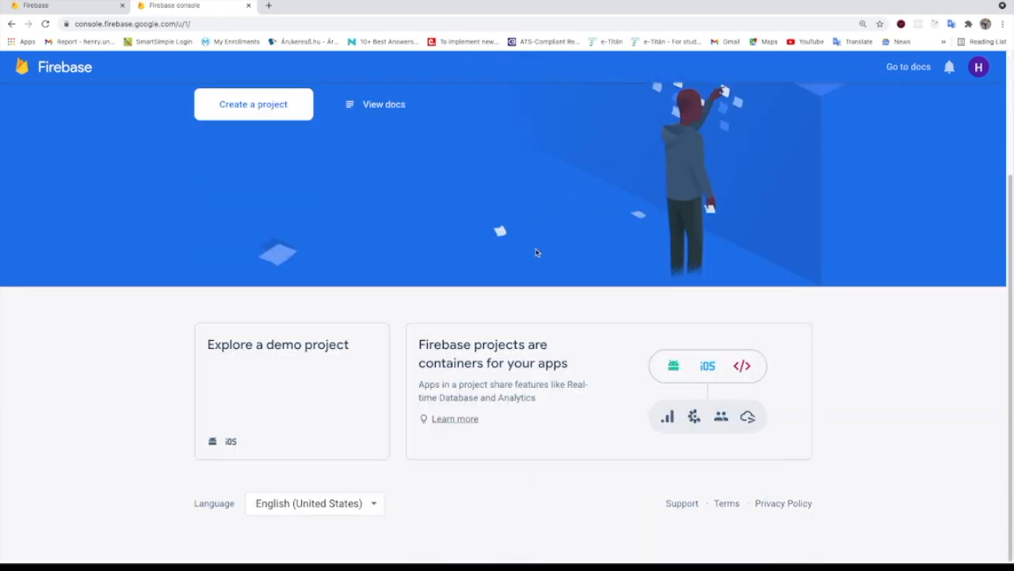
scroll(542, 210, "up", 2)
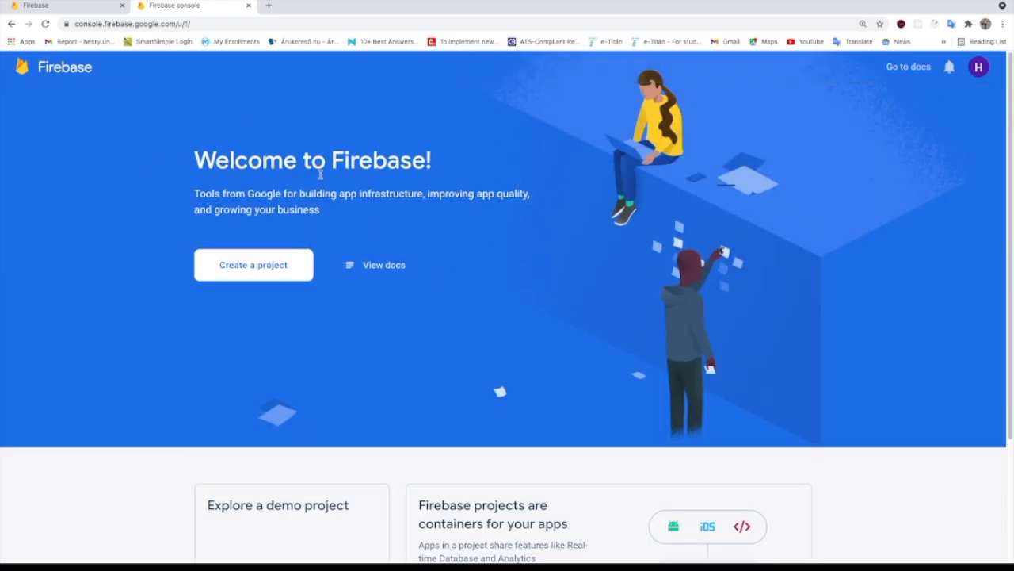
Start a new Firebase project with the name playersapp and continue to the analytics settings.
left_click(273, 273)
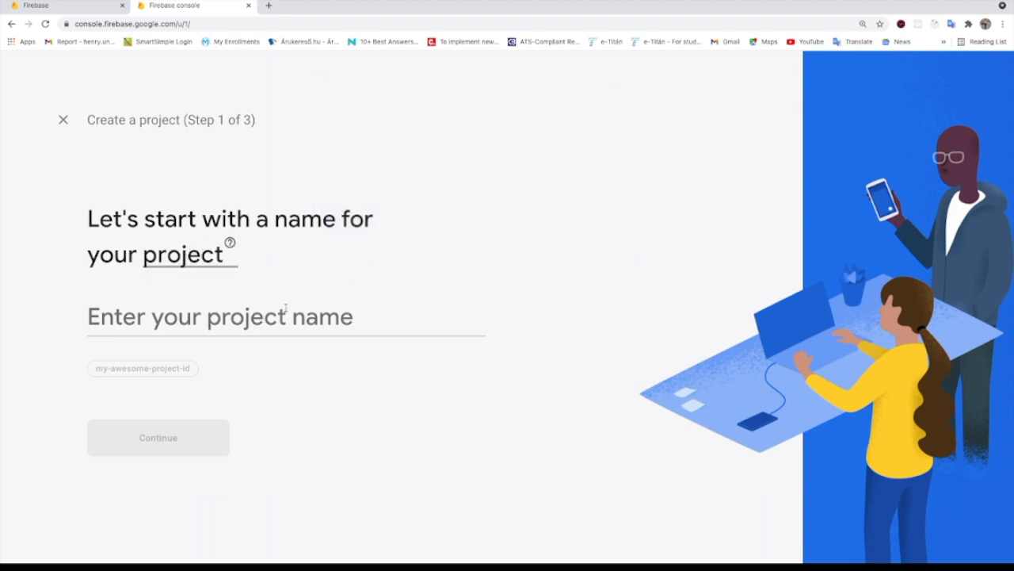
type(";pla")
key("BackSpace")
key("BackSpace")
key("BackSpace")
key("BackSpace")
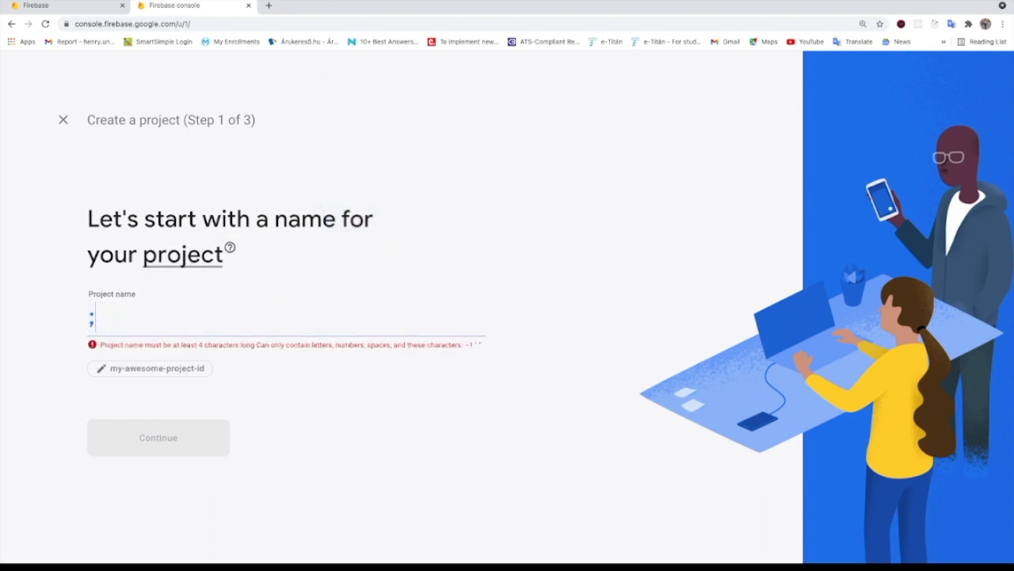
type("playersapp")
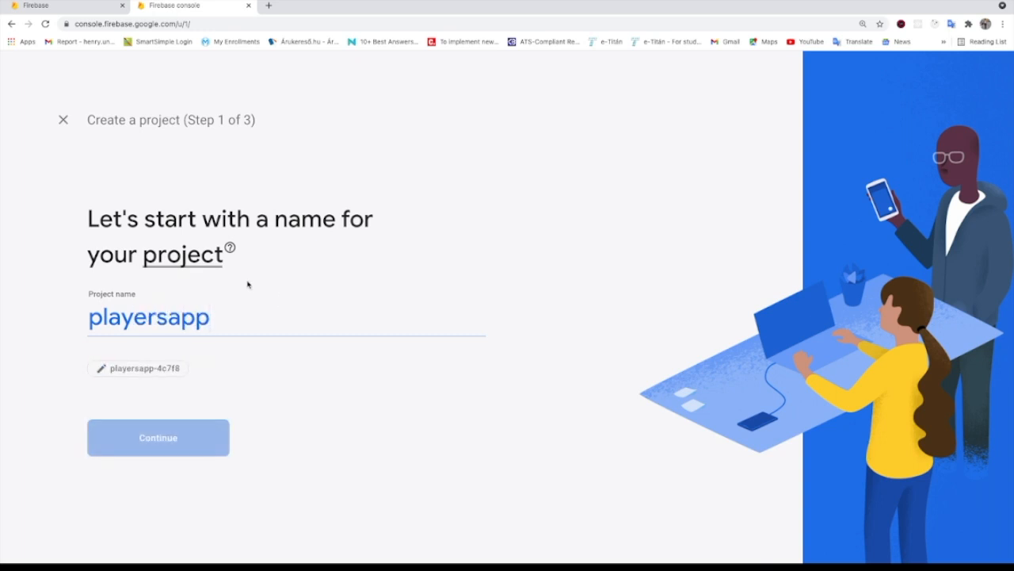
left_click(154, 437)
Keep Google Analytics enabled with Default Account for Firebase, create the project and continue to its overview.
scroll(369, 252, "down", 2)
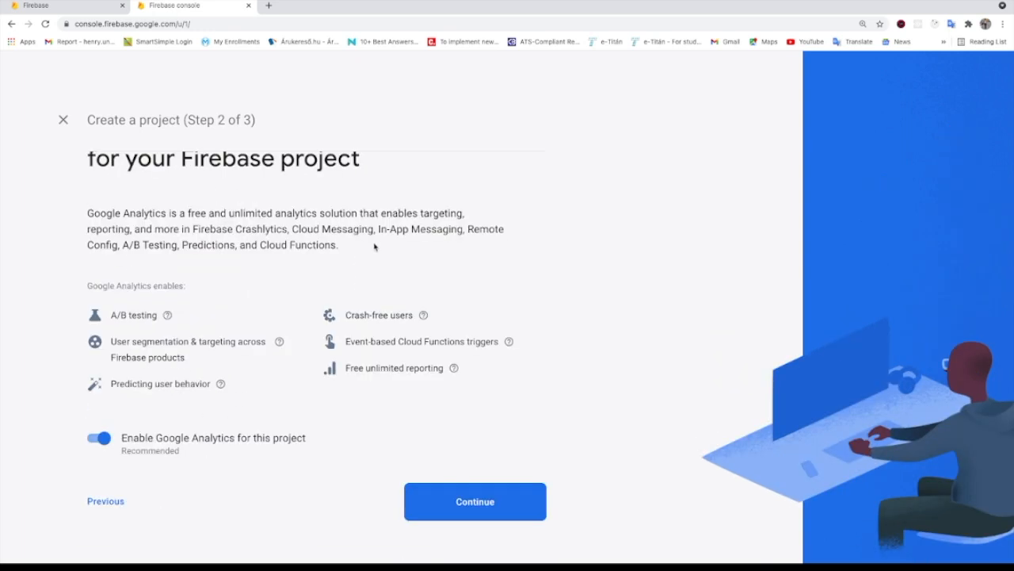
left_click(516, 510)
left_click(254, 305)
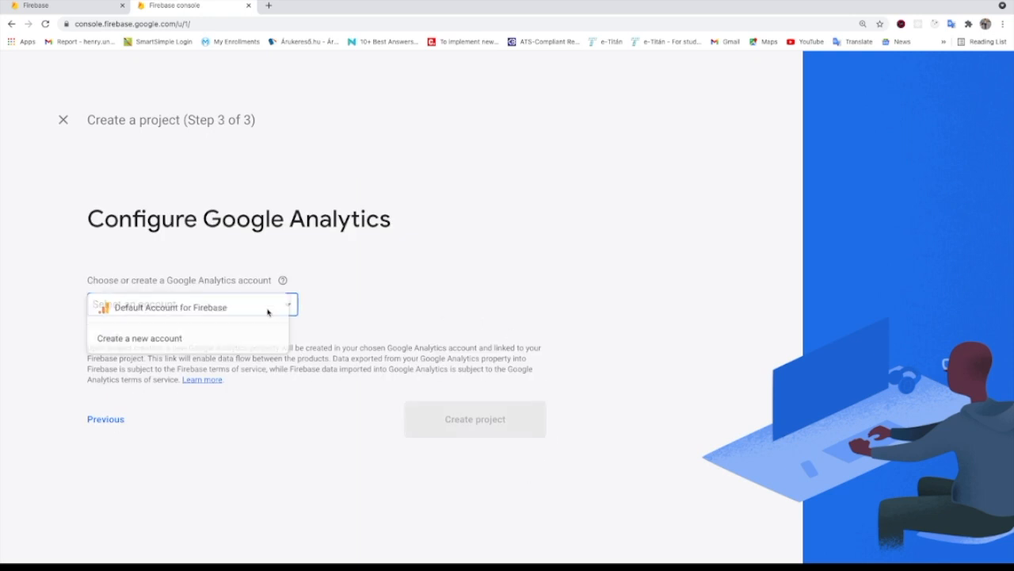
left_click(182, 307)
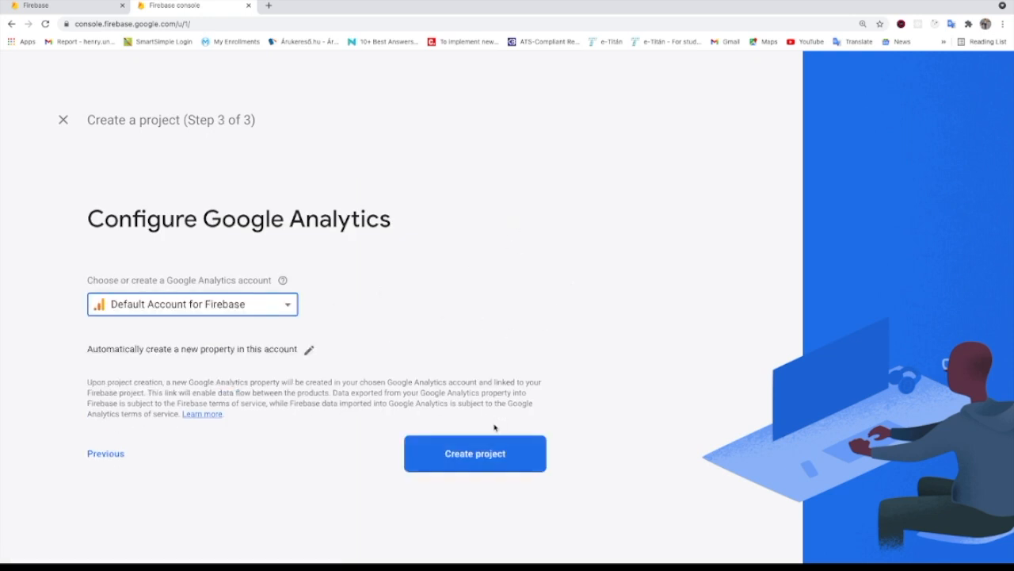
left_click(495, 452)
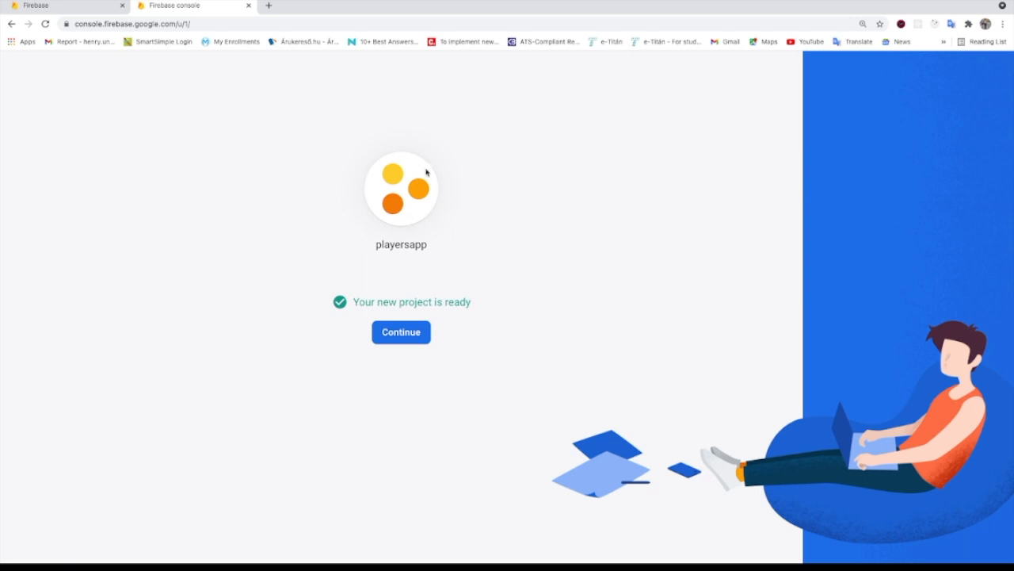
left_click(405, 336)
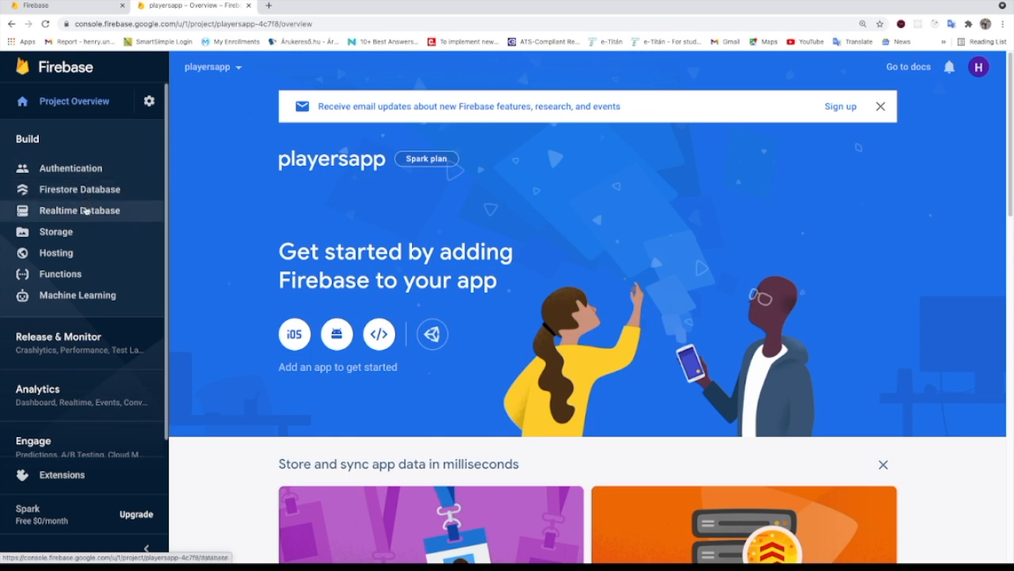
Create a Realtime Database located in Belgium (europe-west1) with its security rules in test mode.
left_click(86, 213)
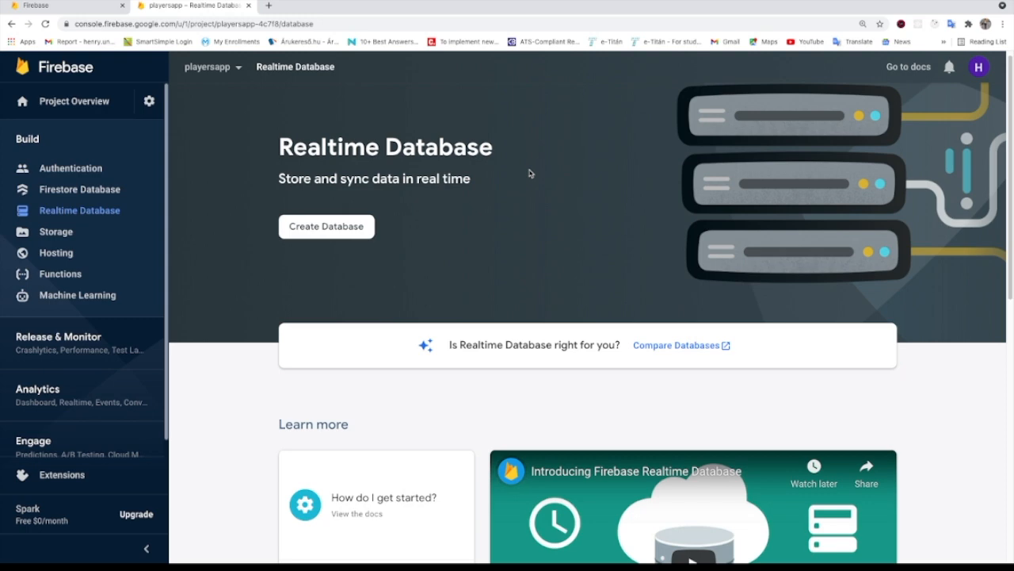
left_click(336, 236)
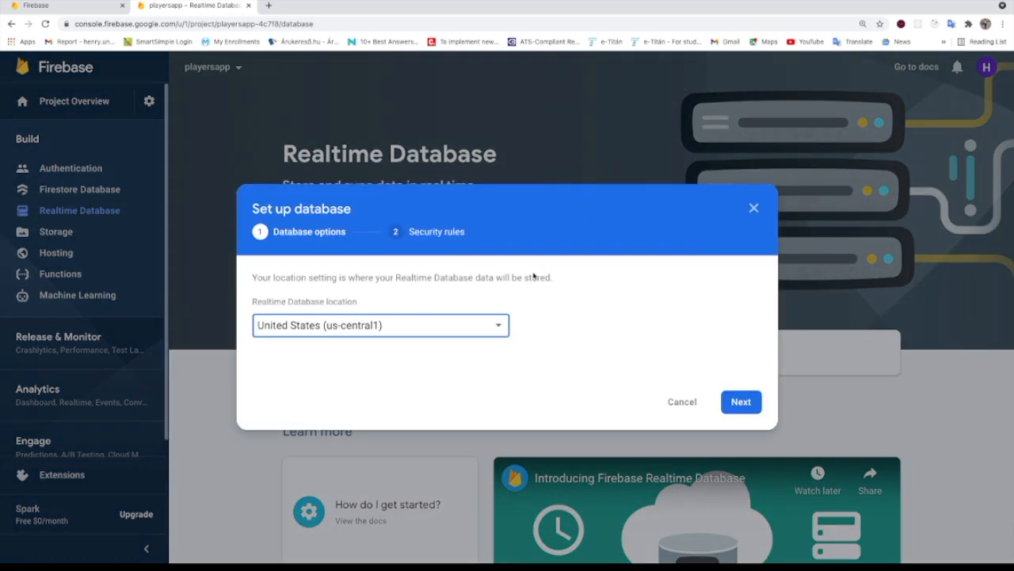
left_click(489, 332)
left_click(363, 348)
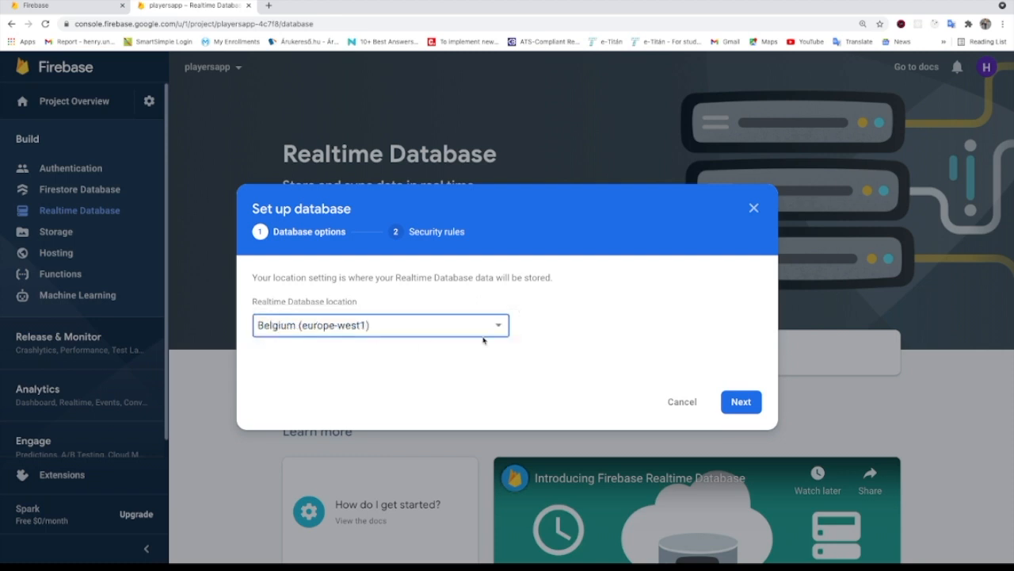
left_click(745, 403)
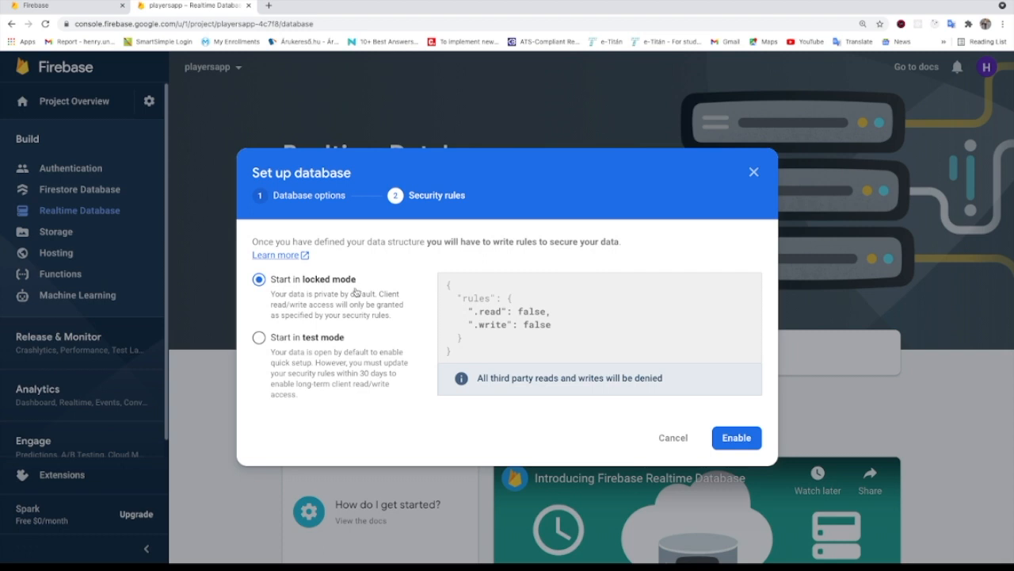
left_click(259, 337)
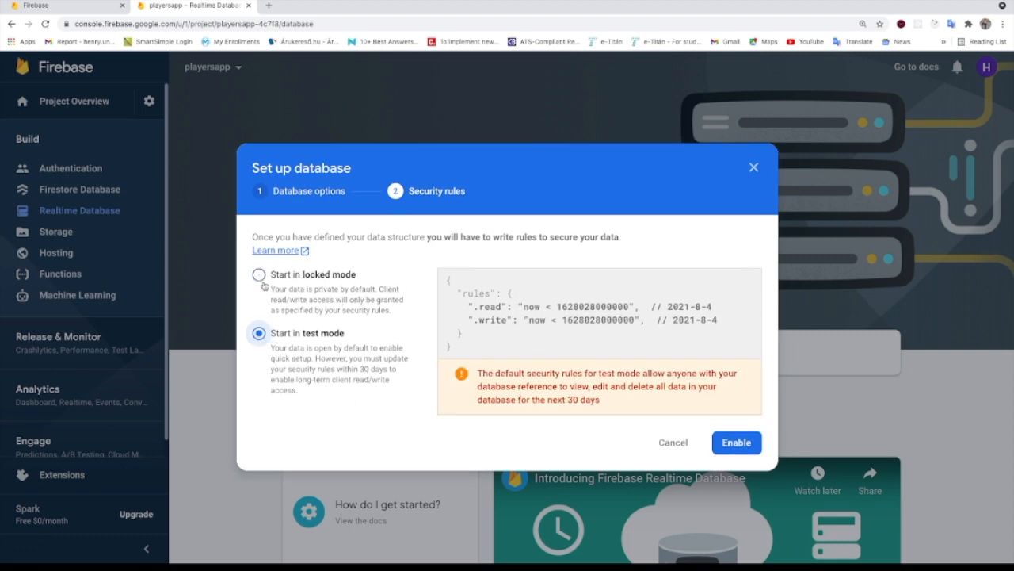
left_click(737, 445)
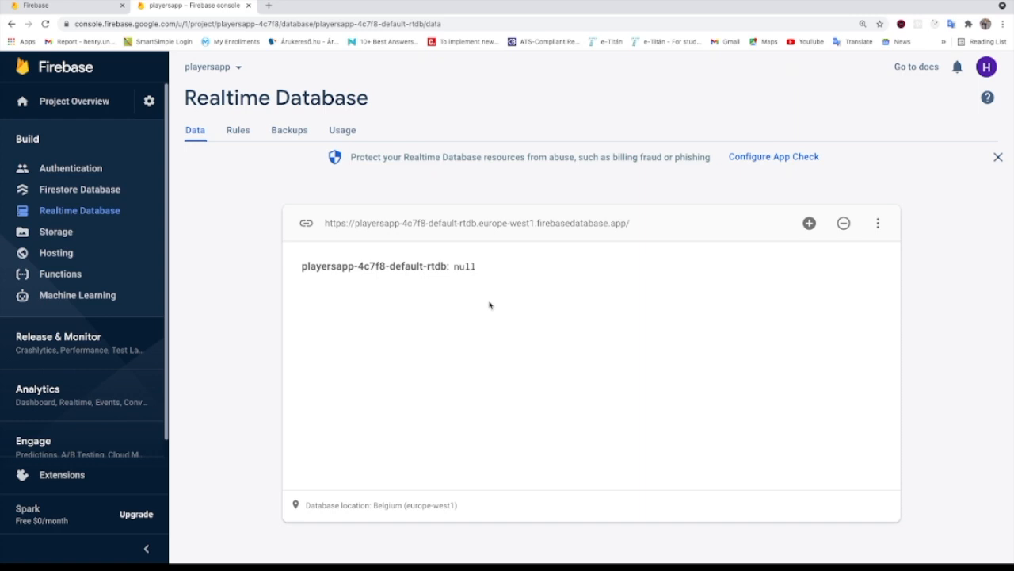
Add a players node under the database root and nest a child named firstData in it.
mouse_move(495, 271)
left_click(503, 268)
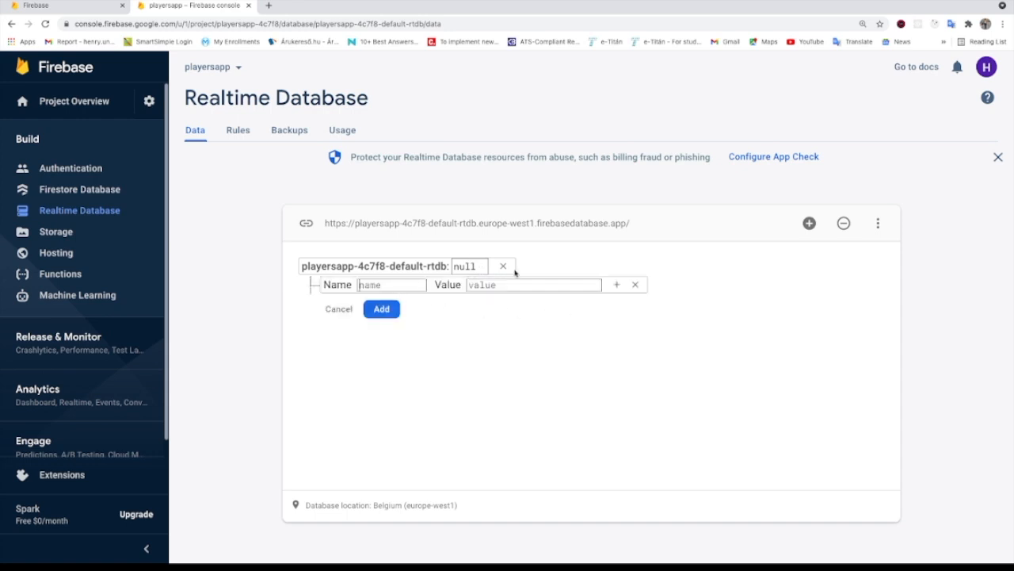
type("players")
left_click(617, 285)
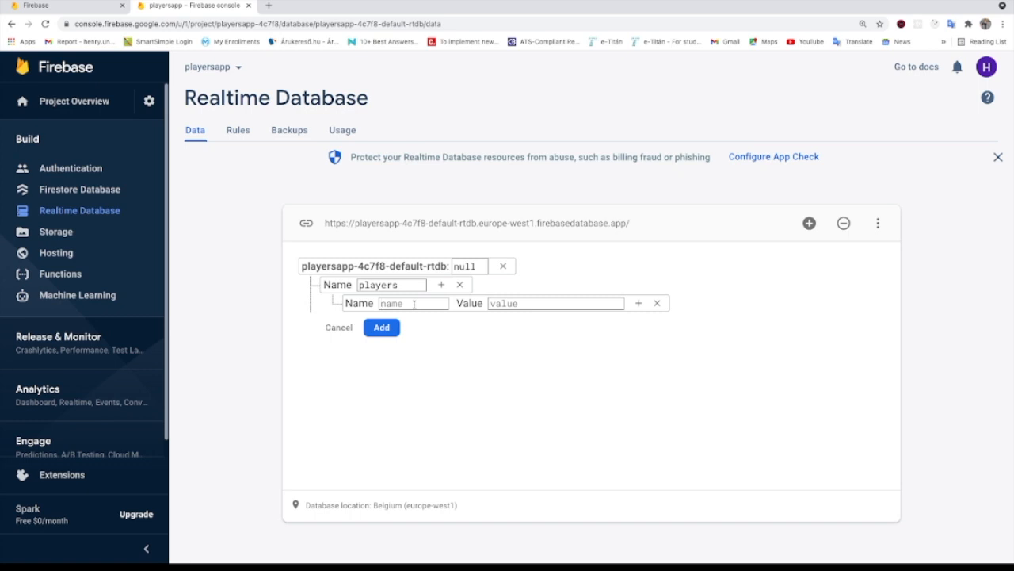
type("firstData")
left_click_drag(434, 305, 382, 304)
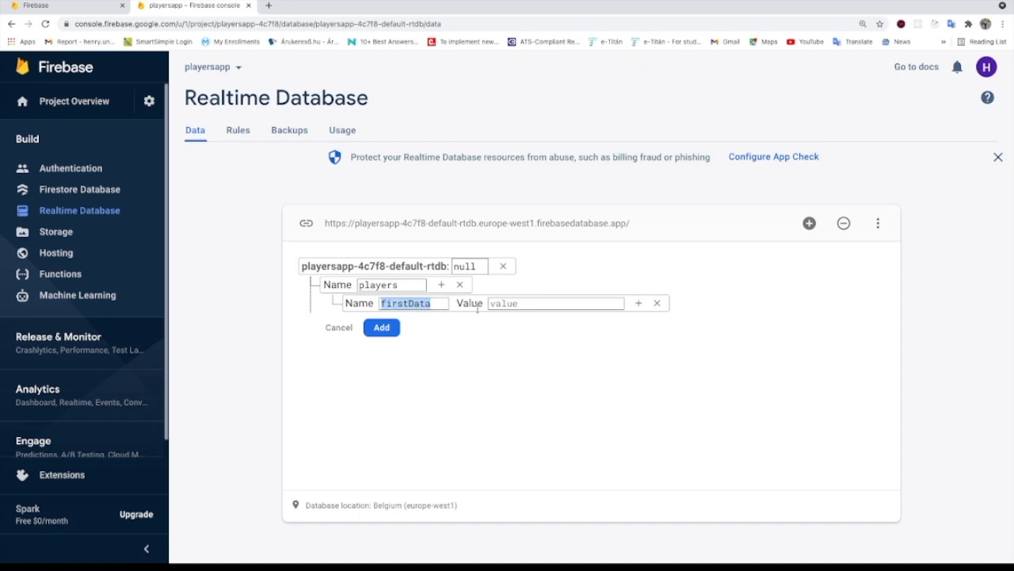
Add a firstName field with the value Frank under firstData.
left_click(638, 304)
left_click(456, 321)
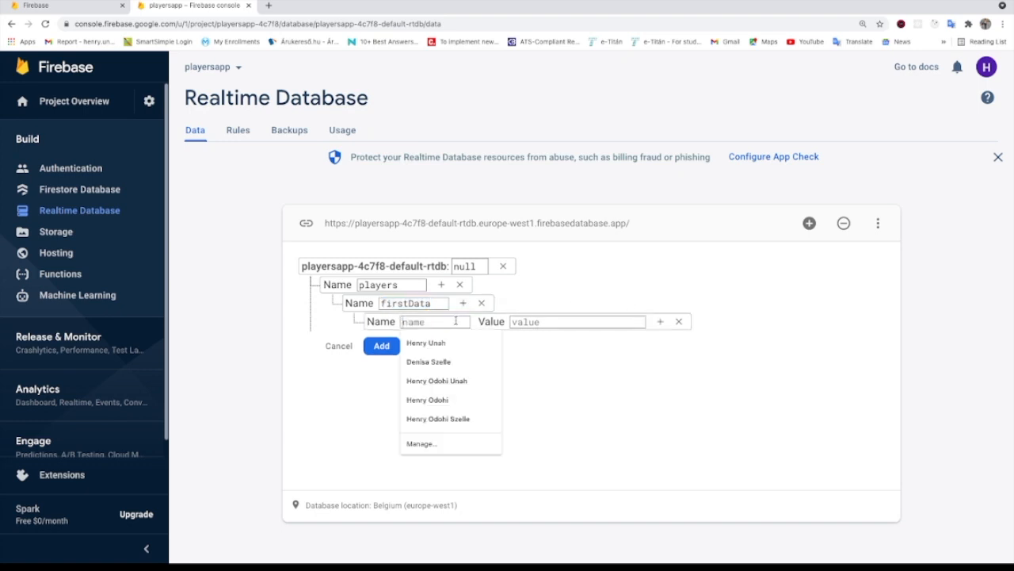
type("firstName")
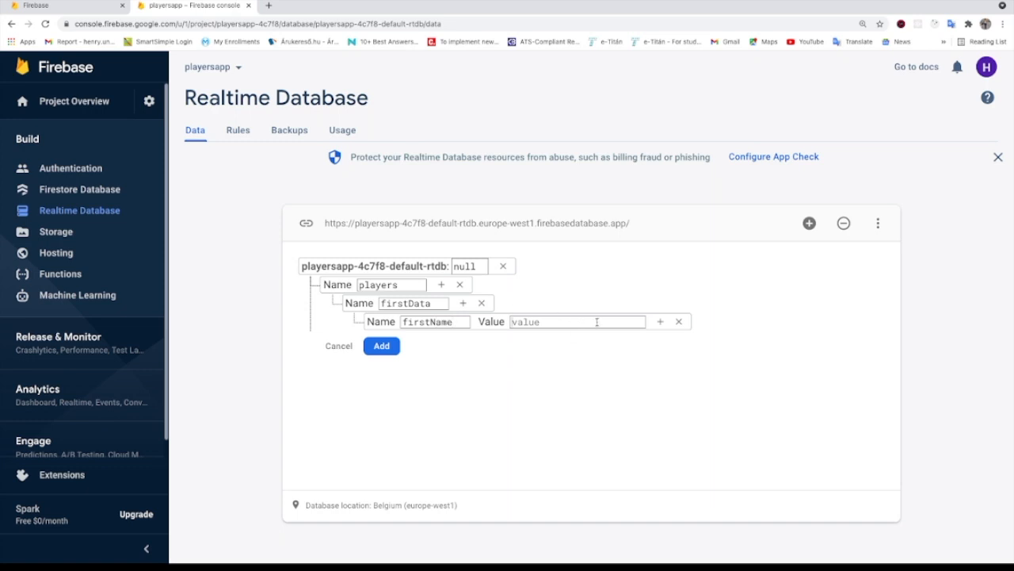
left_click(597, 321)
type("Frank")
Add a lastName field with the value Lampard under firstData.
left_click(462, 302)
left_click(444, 341)
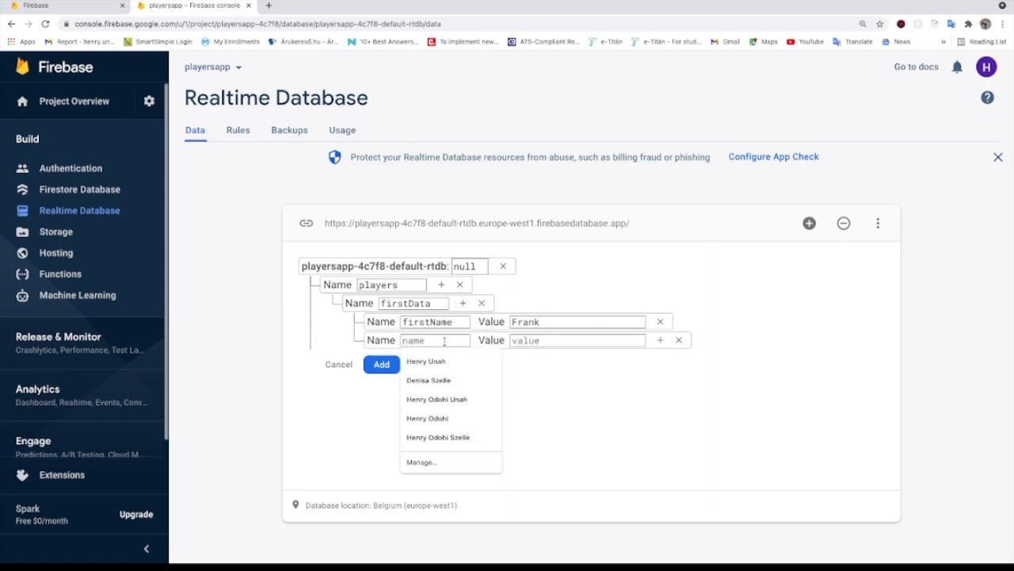
type("lastName")
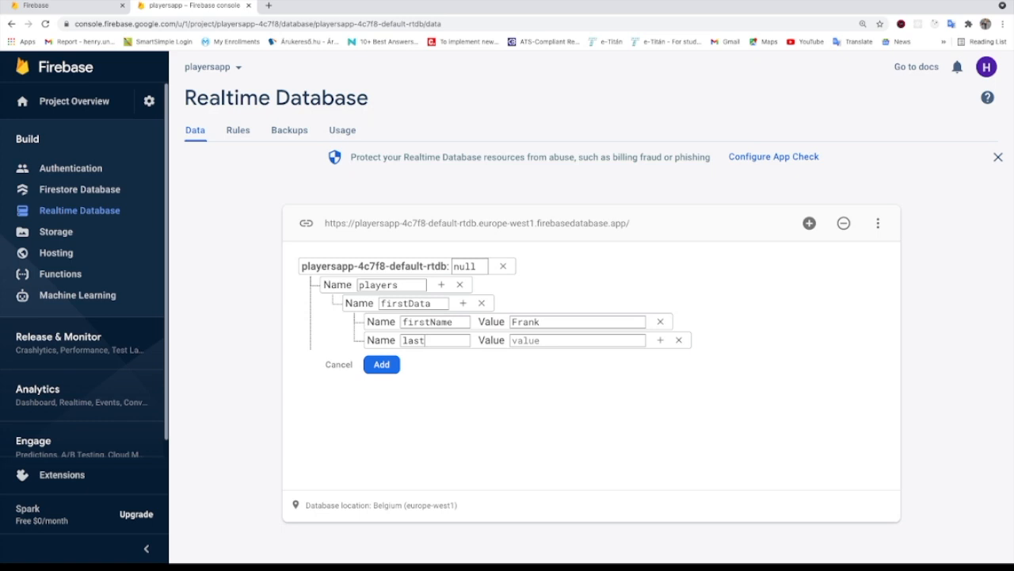
left_click(536, 340)
type("Lampard")
Add an age field with the value 44 under firstData.
left_click(462, 303)
type("age")
left_click(558, 360)
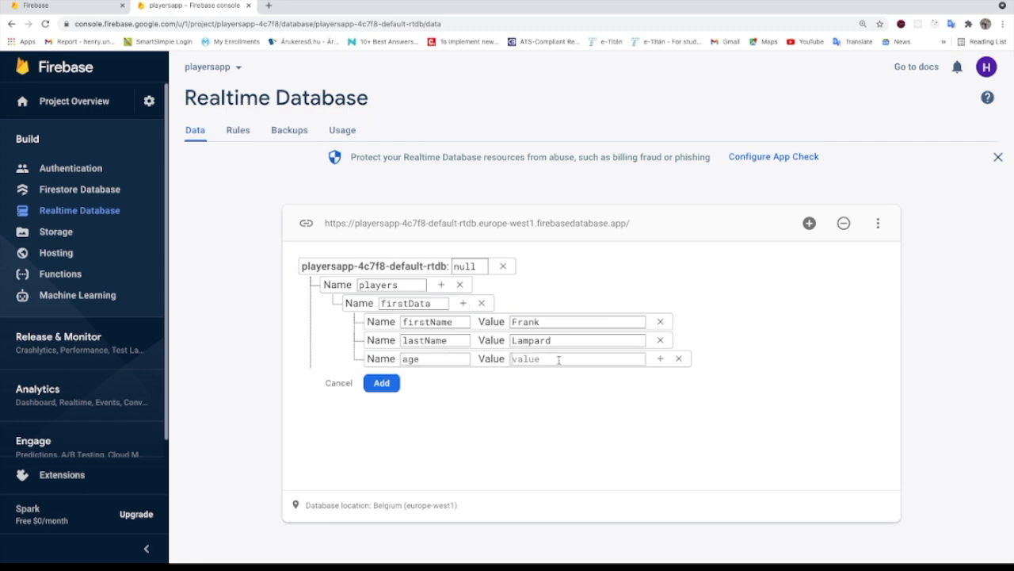
type("44")
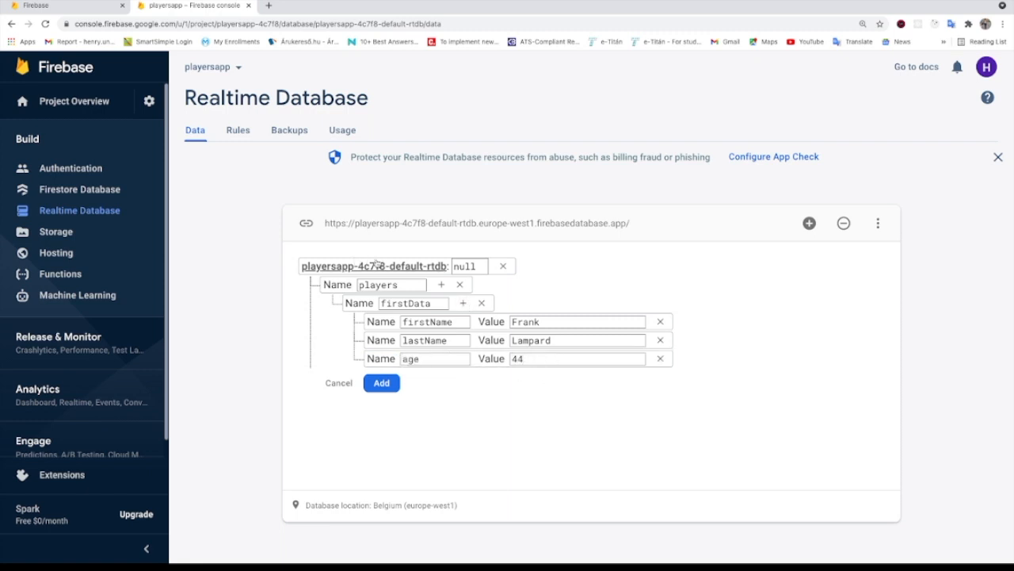
Add a country field with the value England under firstData.
left_click(463, 302)
left_click(436, 376)
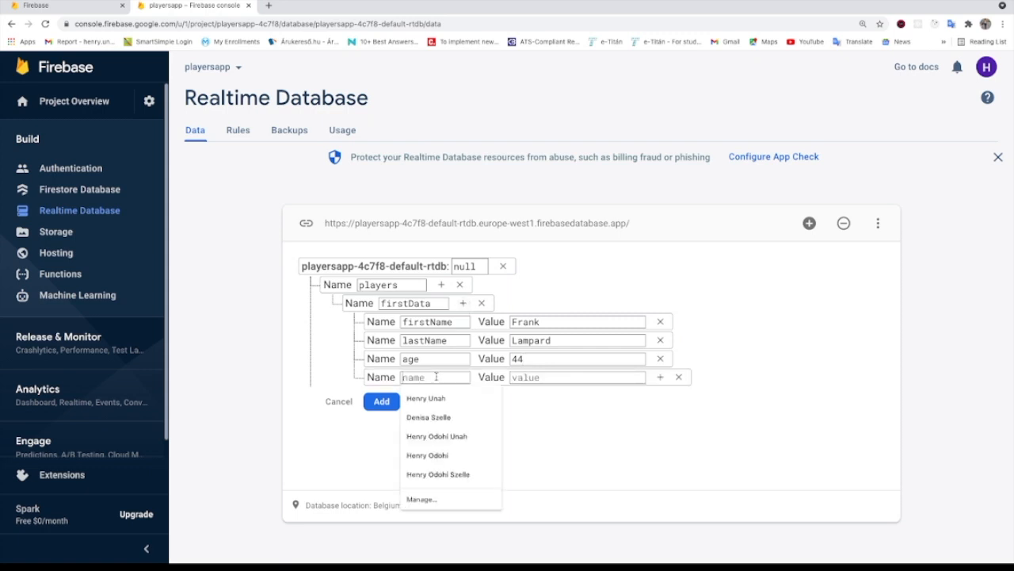
type("country")
left_click(589, 378)
type("England")
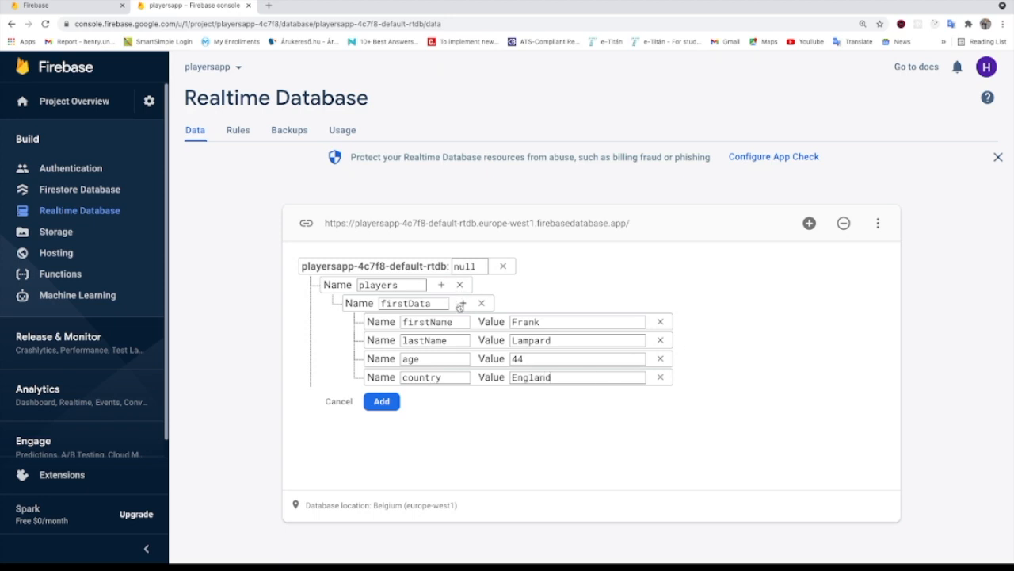
Add a position field with the value Midfielder under firstData and save the new players record to the database.
left_click(463, 303)
left_click(459, 396)
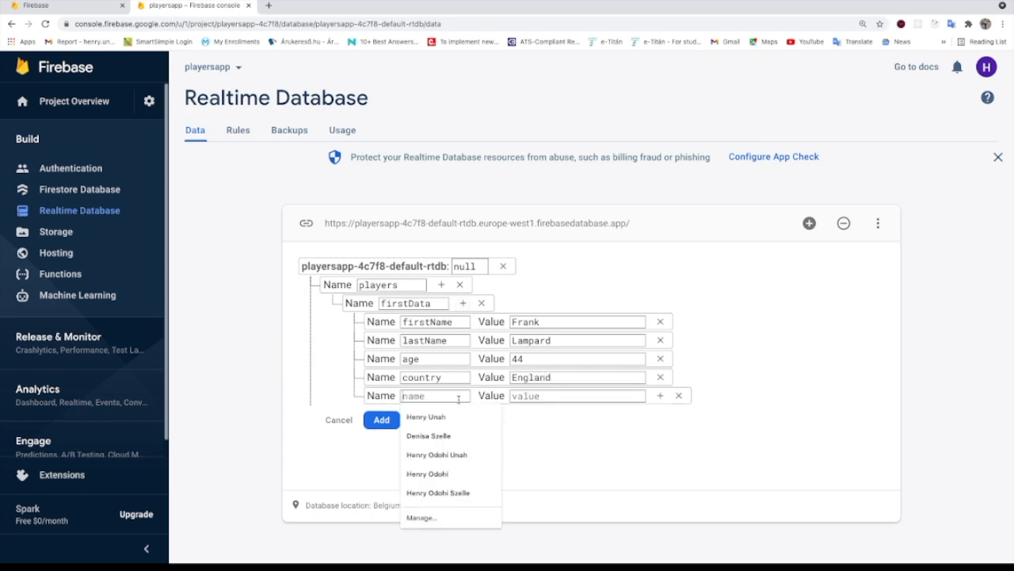
type("posiu")
key("BackSpace")
type("tion")
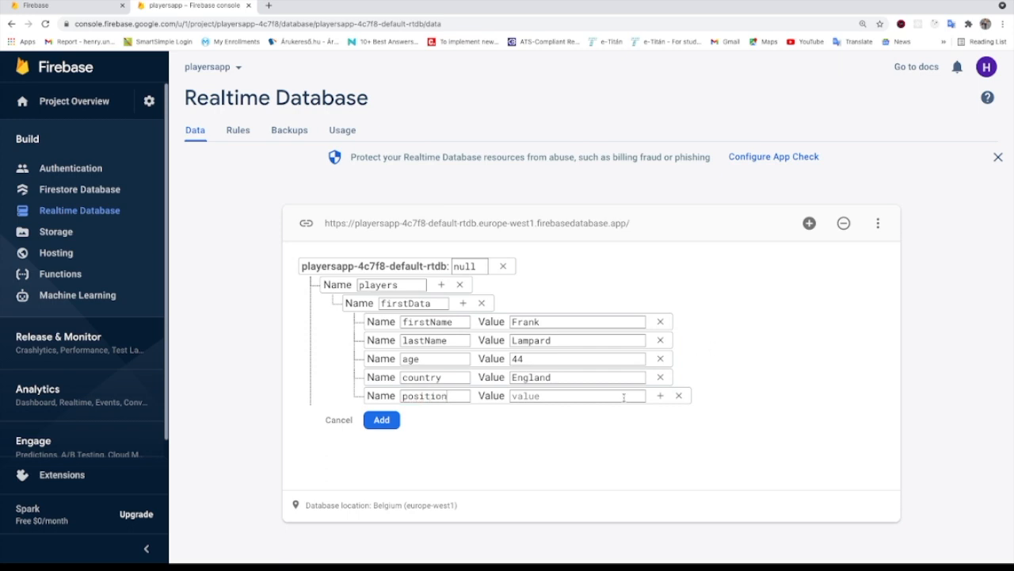
left_click(595, 400)
type("Midfieldwe")
key("BackSpace")
key("BackSpace")
type("er")
left_click(382, 421)
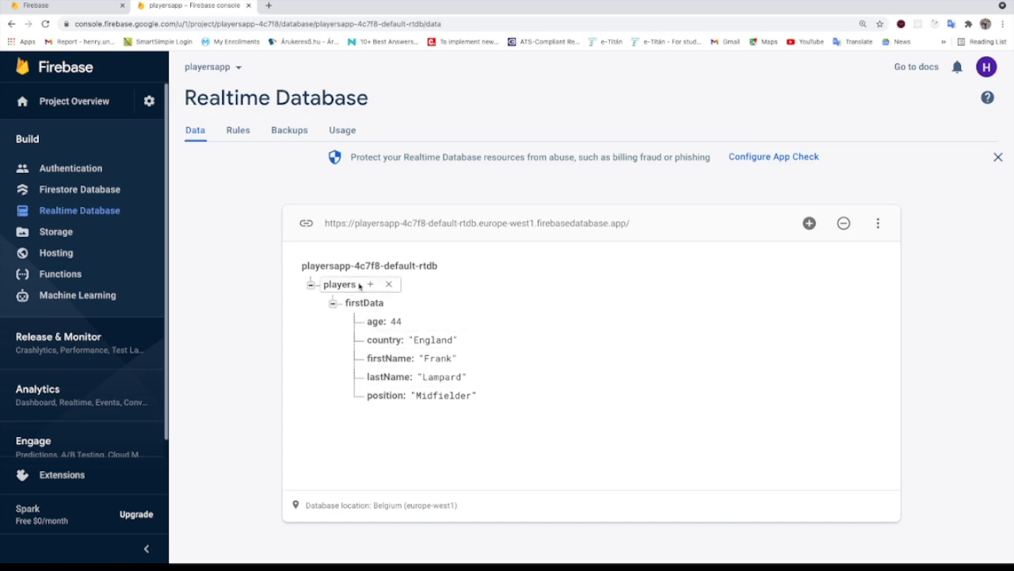
Start a secondData record under players and give it a firstName field with the value John.
left_click(371, 287)
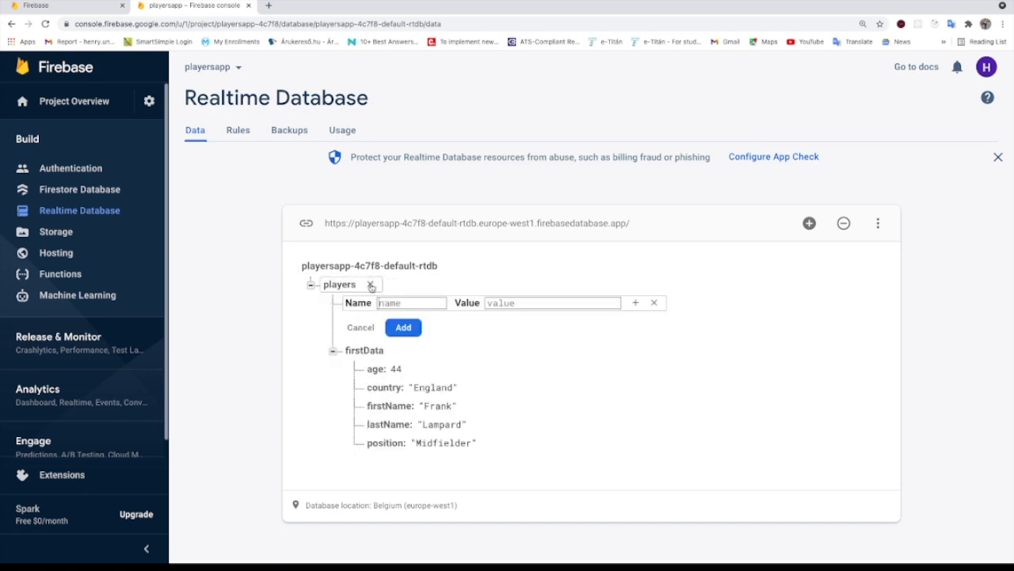
left_click(401, 302)
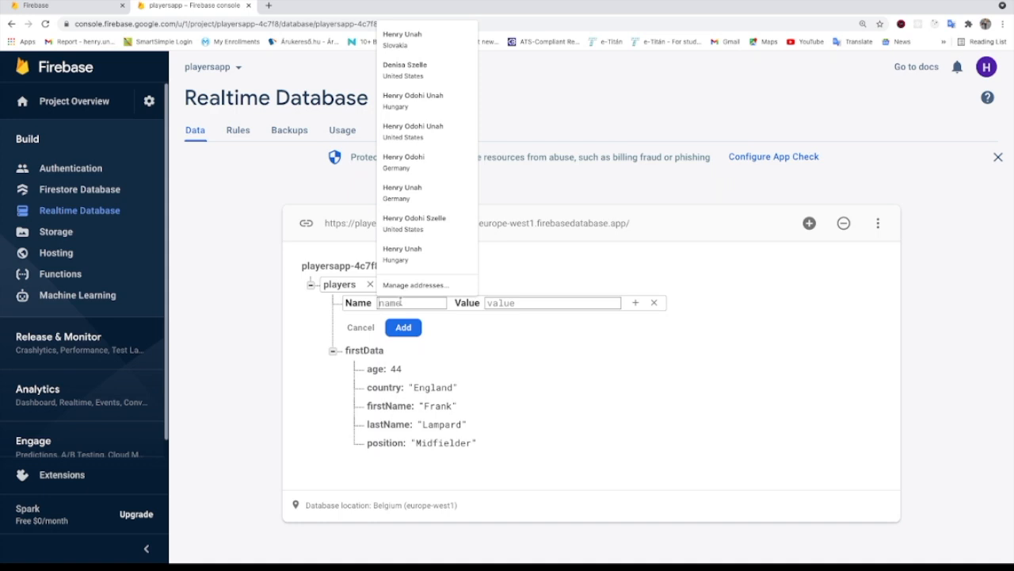
type("secondData")
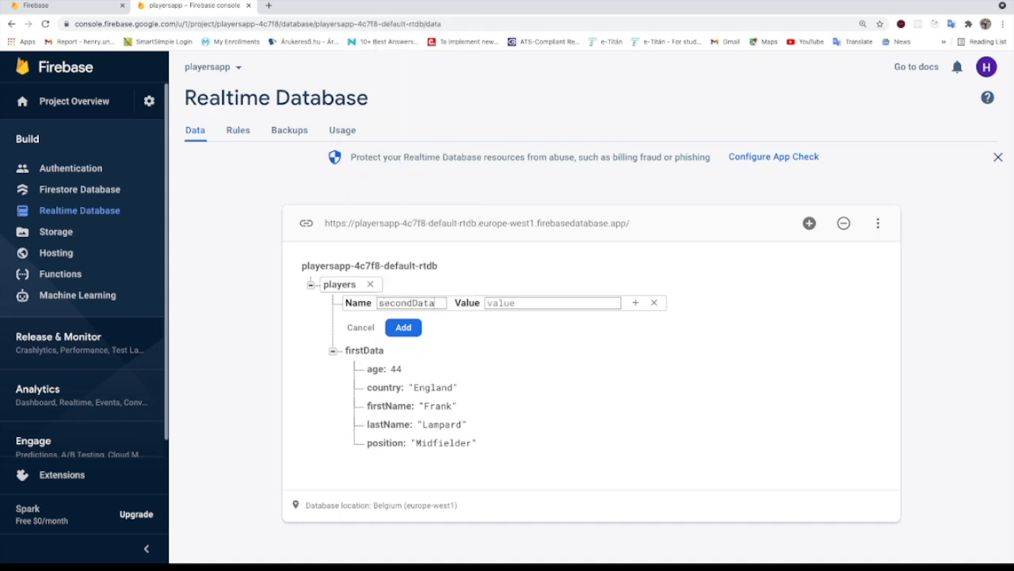
left_click(638, 305)
left_click(428, 322)
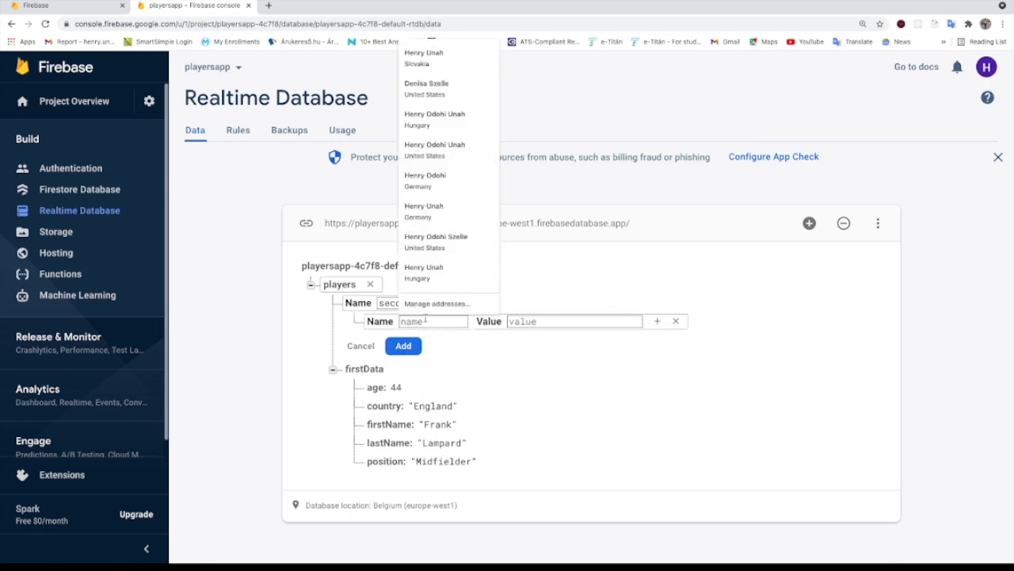
type("firstName")
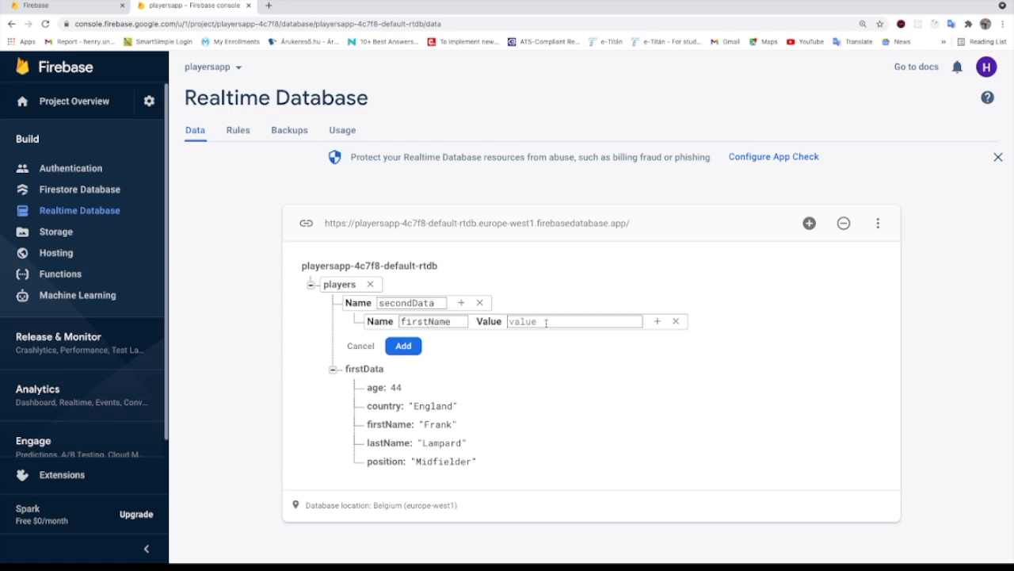
left_click(546, 322)
type("John")
Add a lastName field with the value Terry under secondData.
left_click(461, 303)
left_click(431, 341)
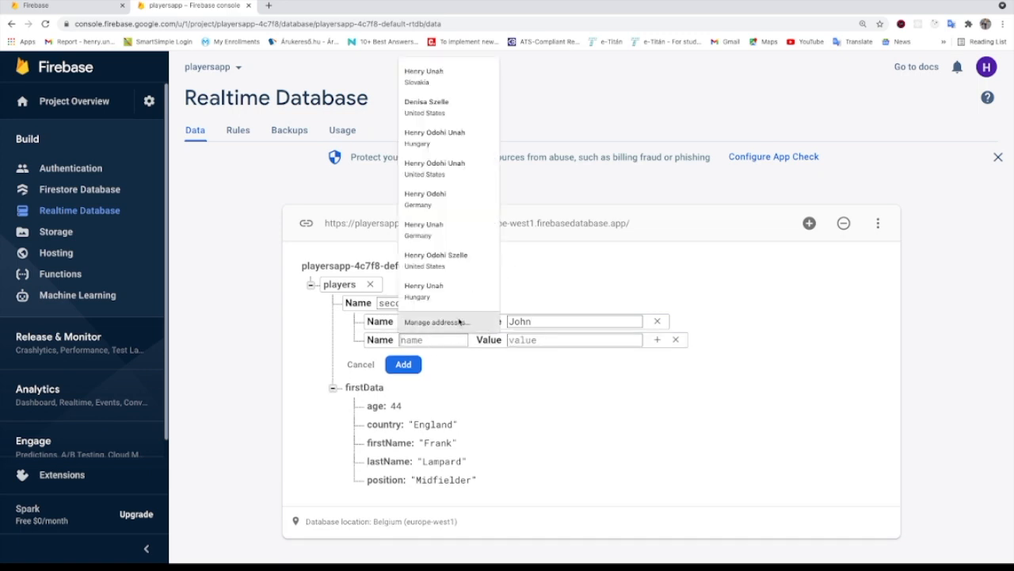
type("lastName")
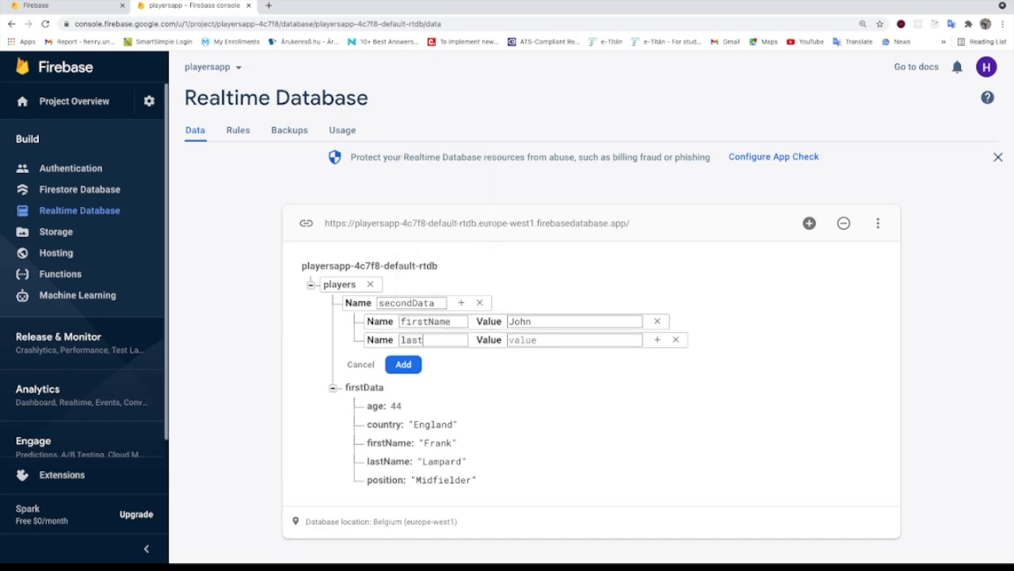
left_click(541, 339)
type("Terry")
Add an age field with the value 56 under secondData.
left_click(460, 303)
left_click(446, 359)
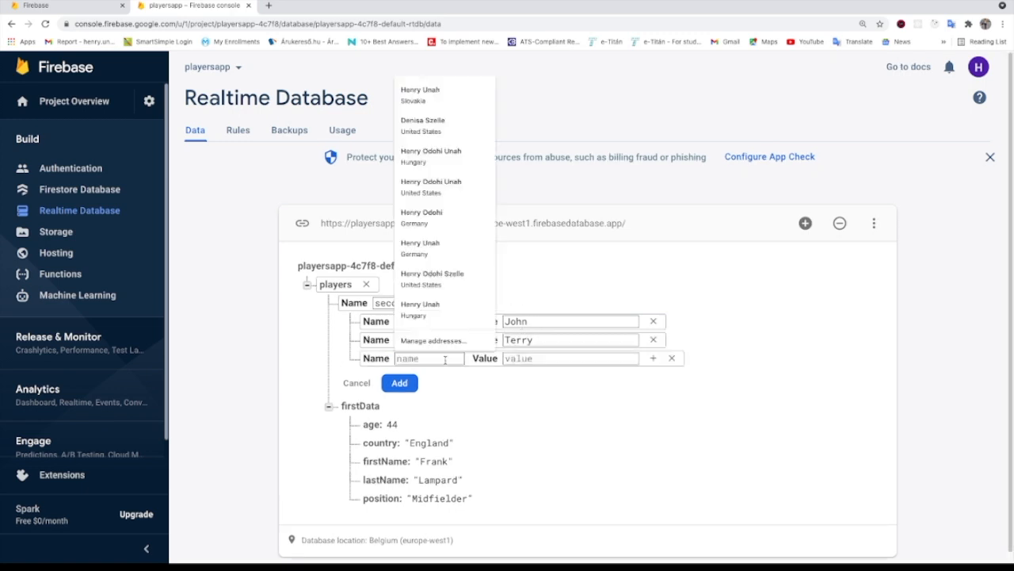
type("age")
left_click(541, 358)
type("56")
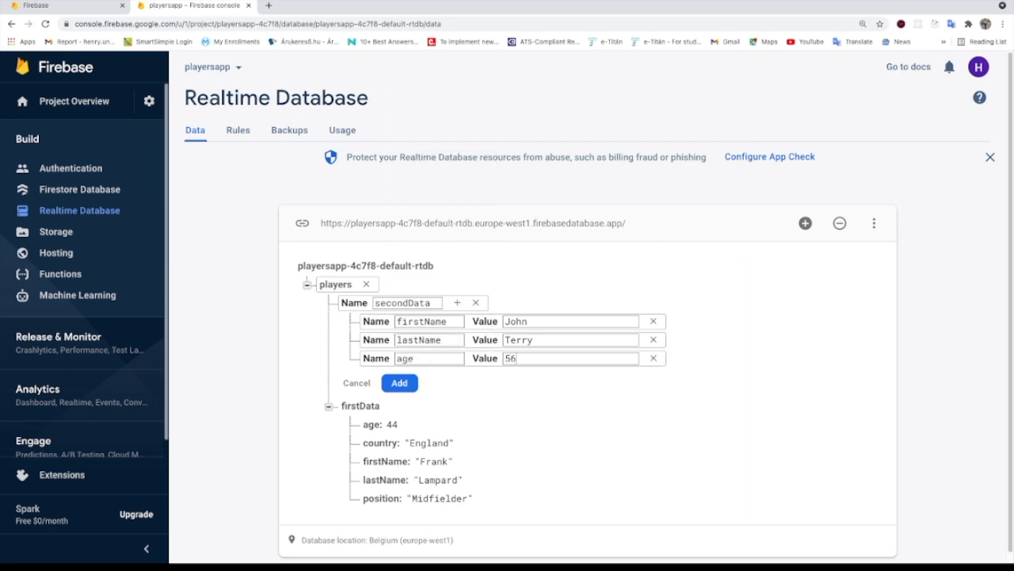
Add a country field with the value England under secondData.
left_click(457, 303)
left_click(428, 378)
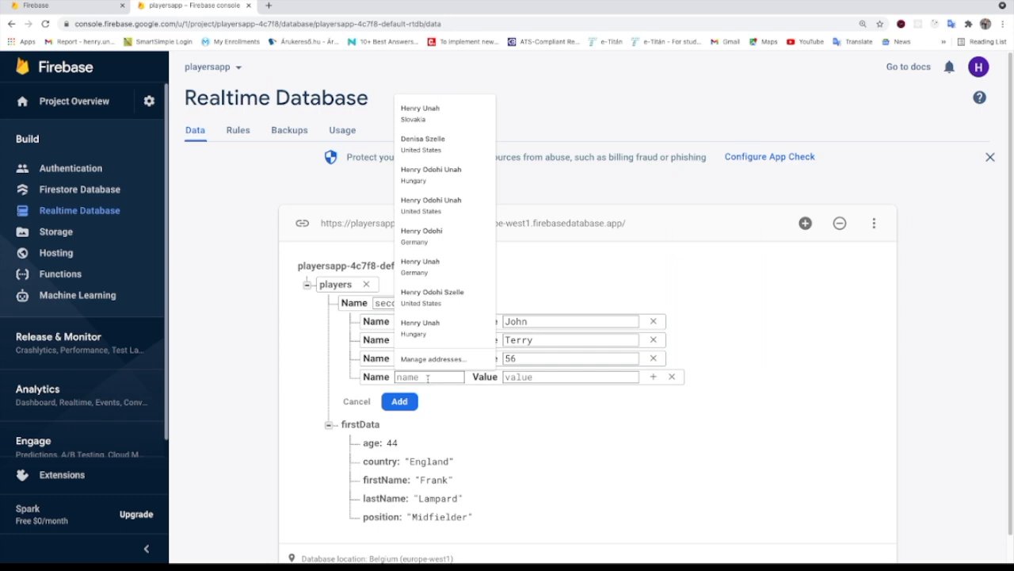
type("country")
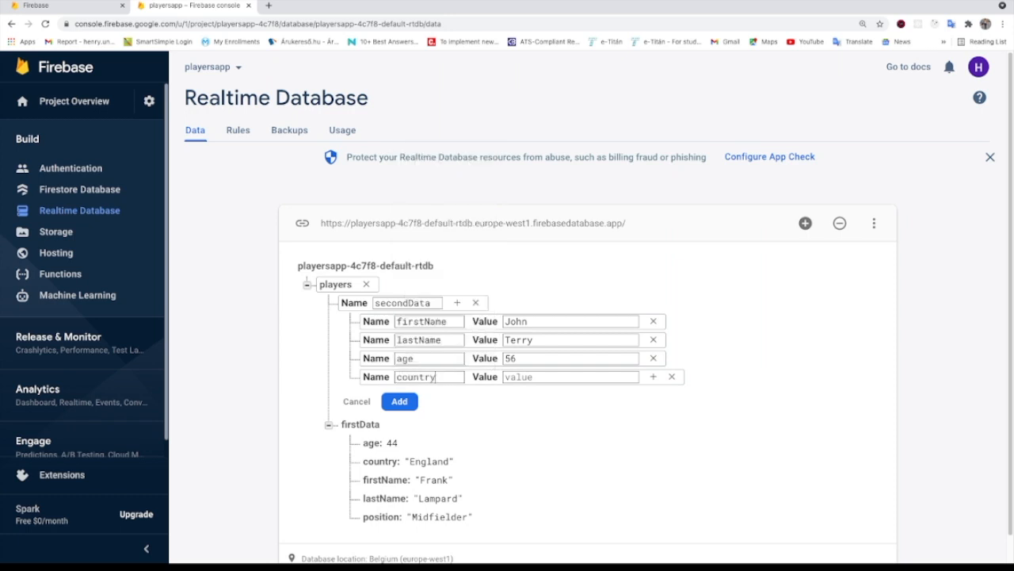
left_click(518, 376)
type("England")
Add a position field with the value Defender under secondData and save the record to the database.
left_click(456, 303)
left_click(441, 394)
type("p")
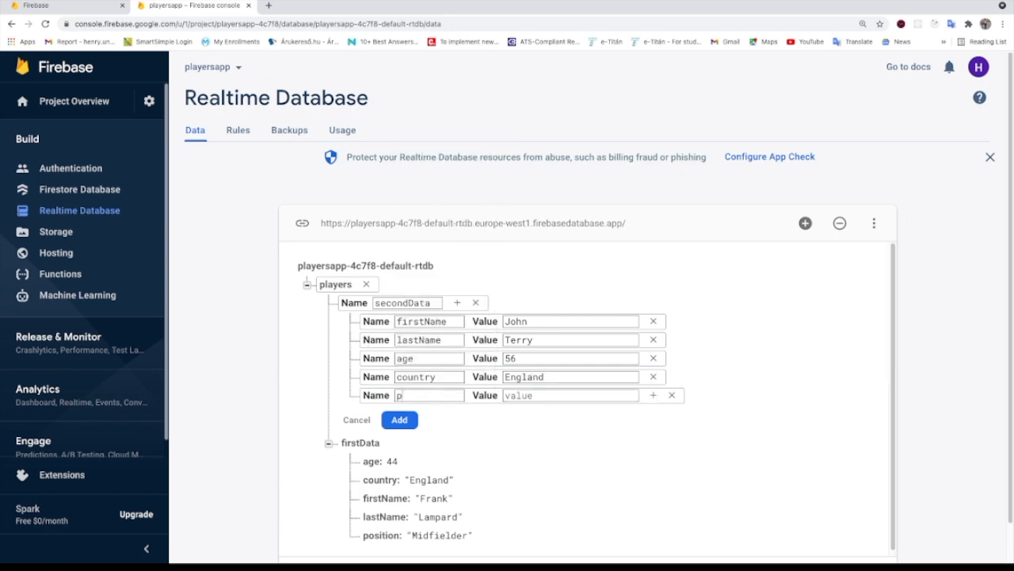
type("osition")
left_click(559, 395)
type("De")
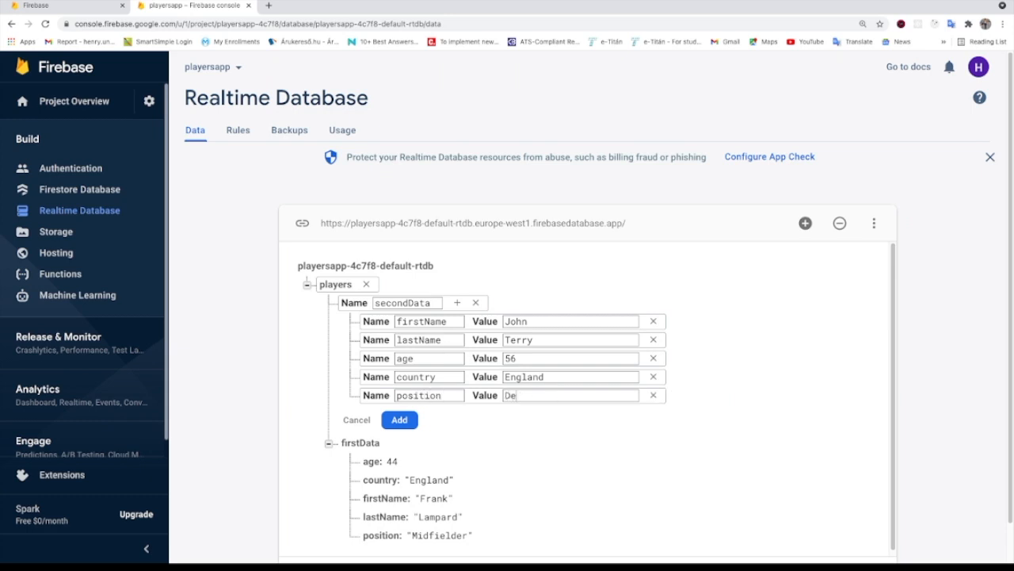
type("fender")
left_click(417, 425)
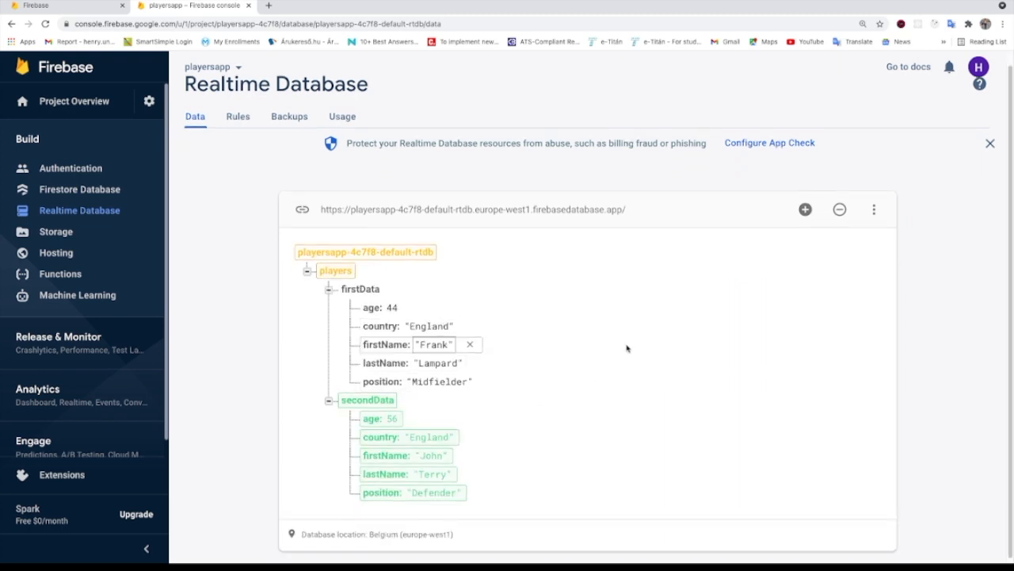
Review the fields of firstData and secondData under players by collapsing and expanding both records.
mouse_move(353, 268)
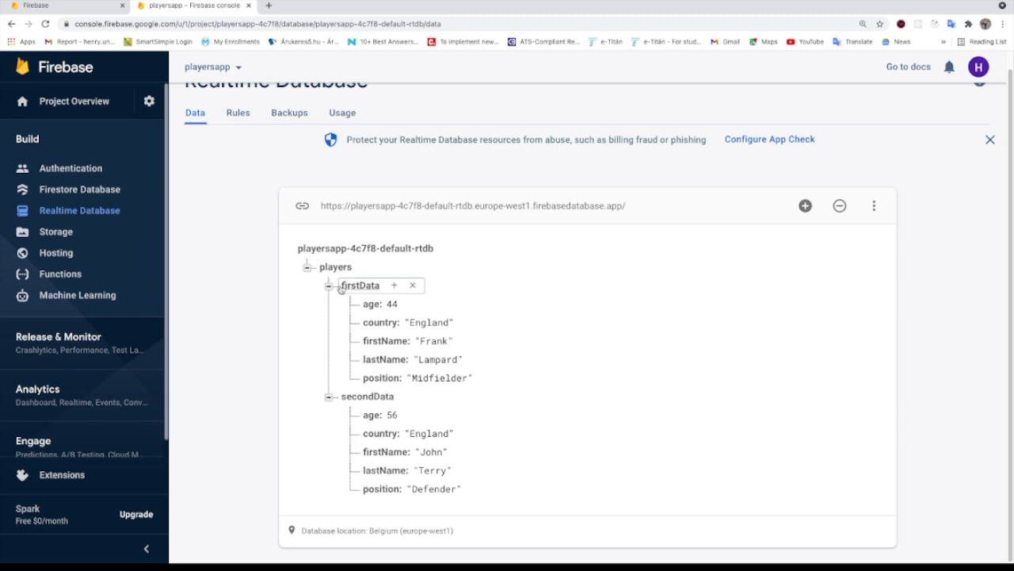
left_click(329, 285)
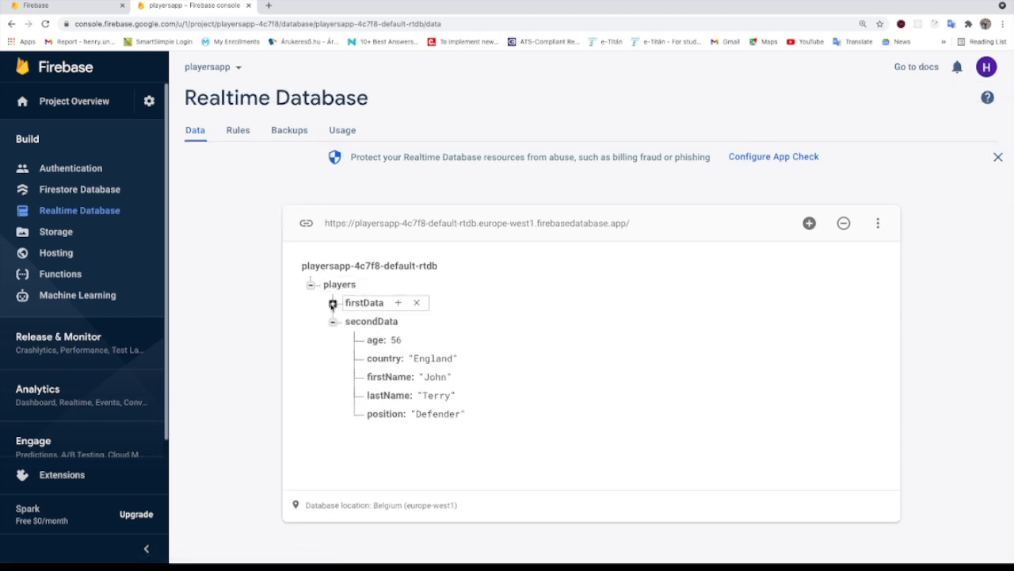
left_click(333, 304)
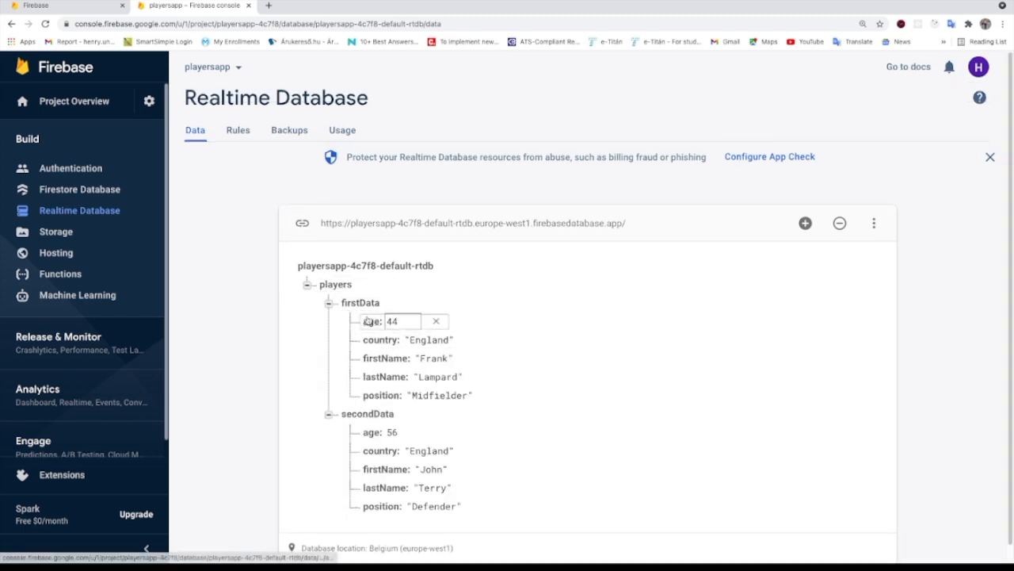
scroll(369, 358, "down", 1)
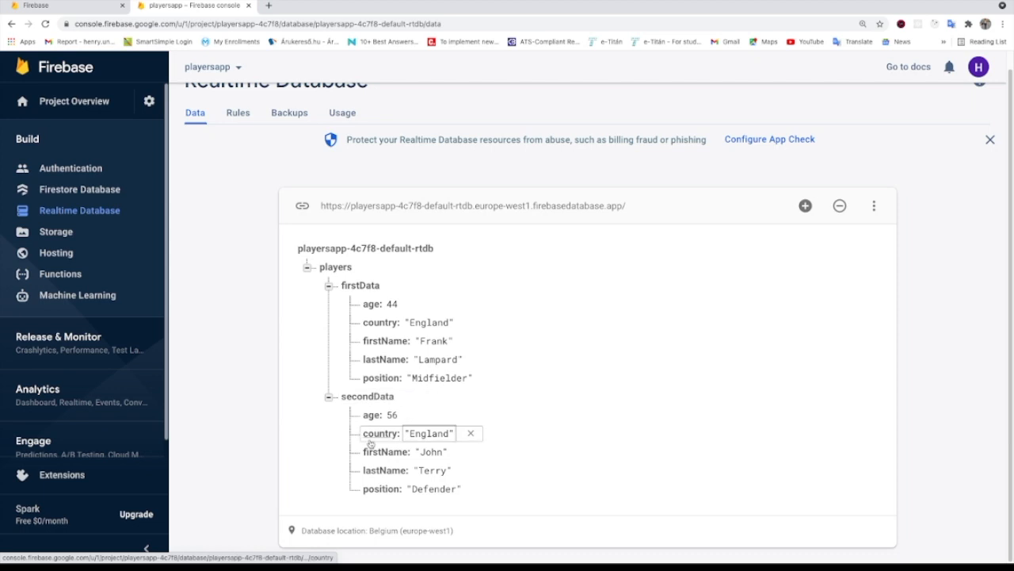
left_click(329, 398)
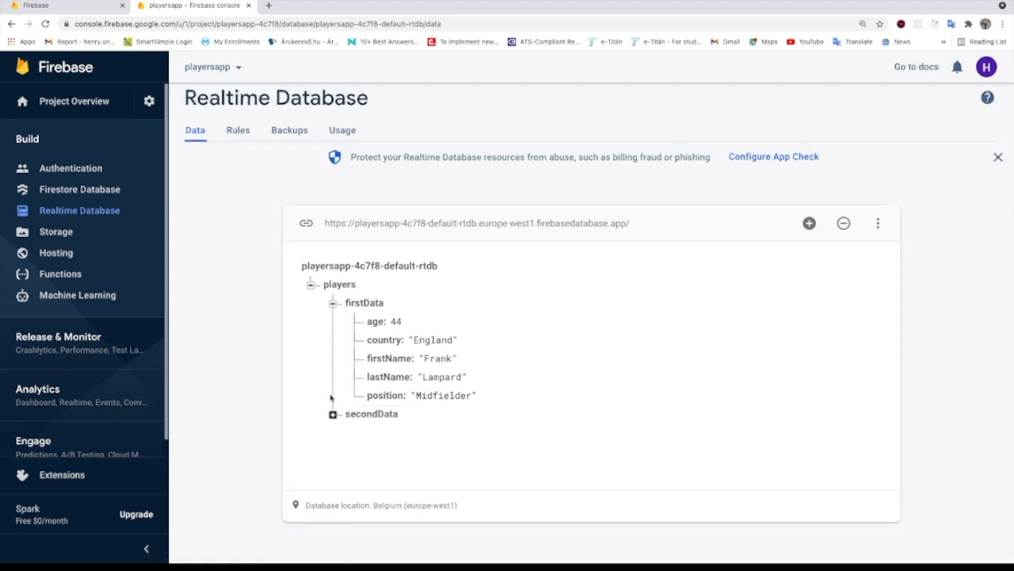
left_click(333, 303)
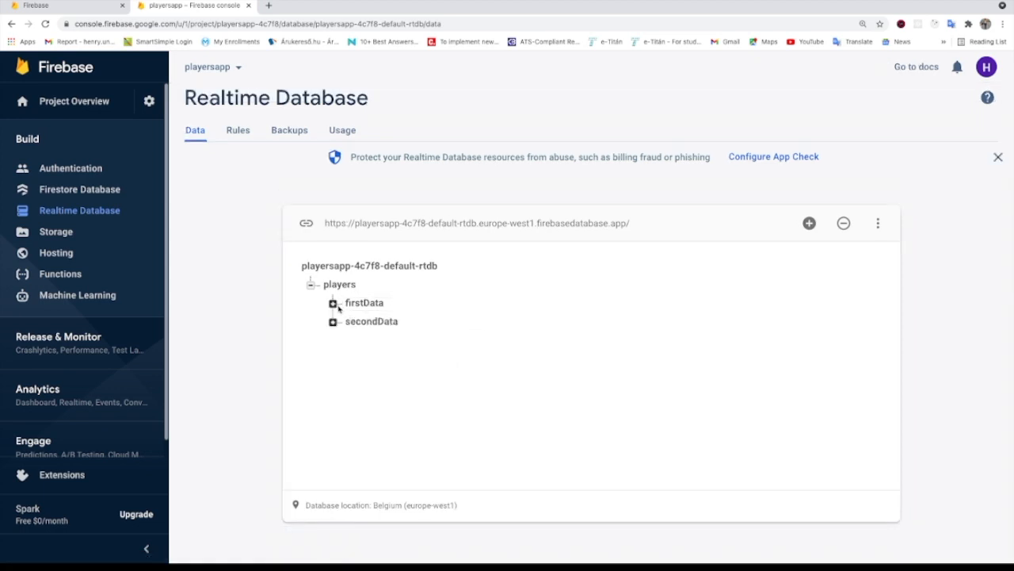
left_click(333, 303)
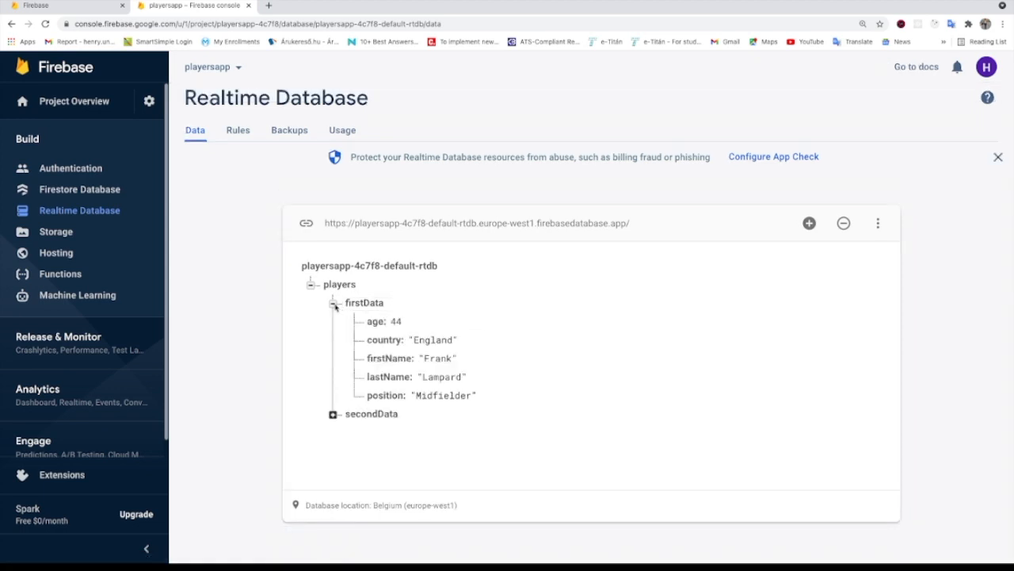
left_click(331, 414)
scroll(555, 293, "down", 1)
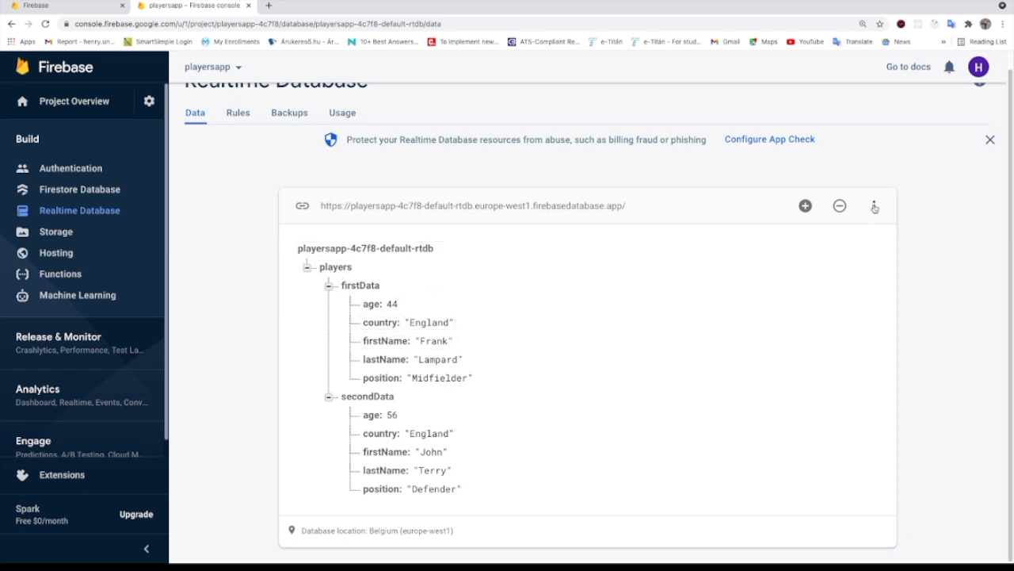
Export the Realtime Database as a JSON file and show the downloaded file in Finder.
left_click(874, 207)
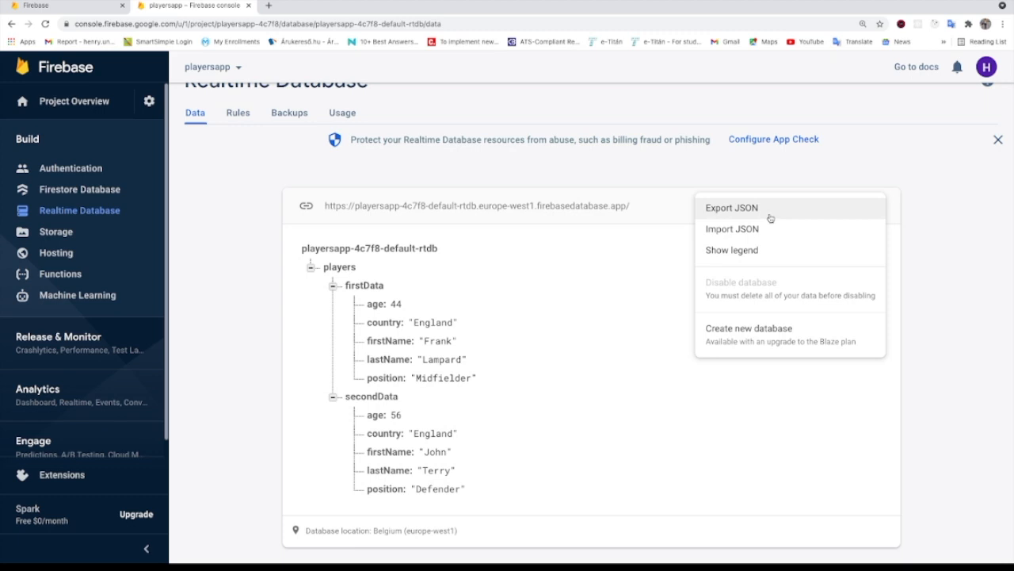
left_click(769, 217)
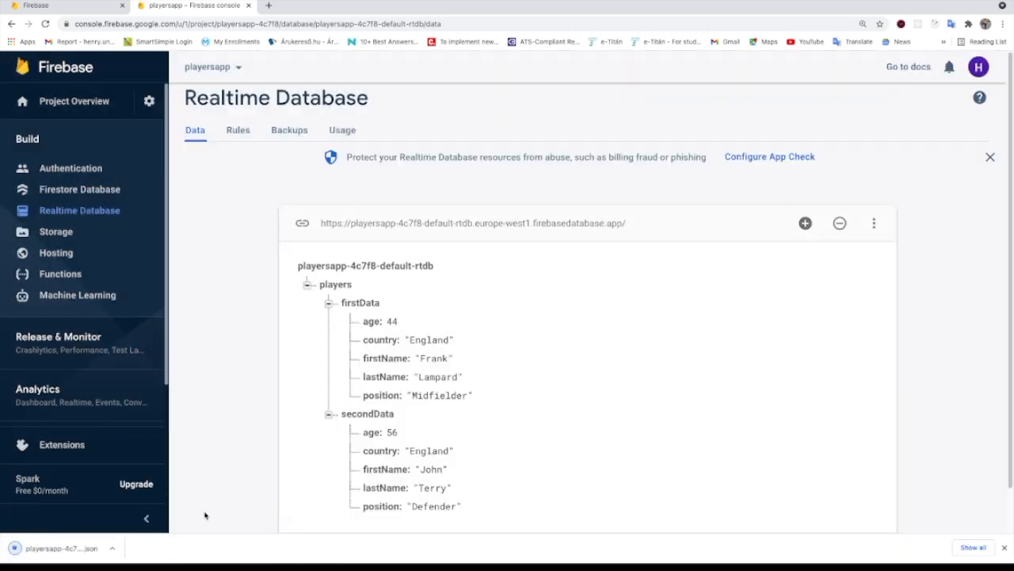
left_click(113, 548)
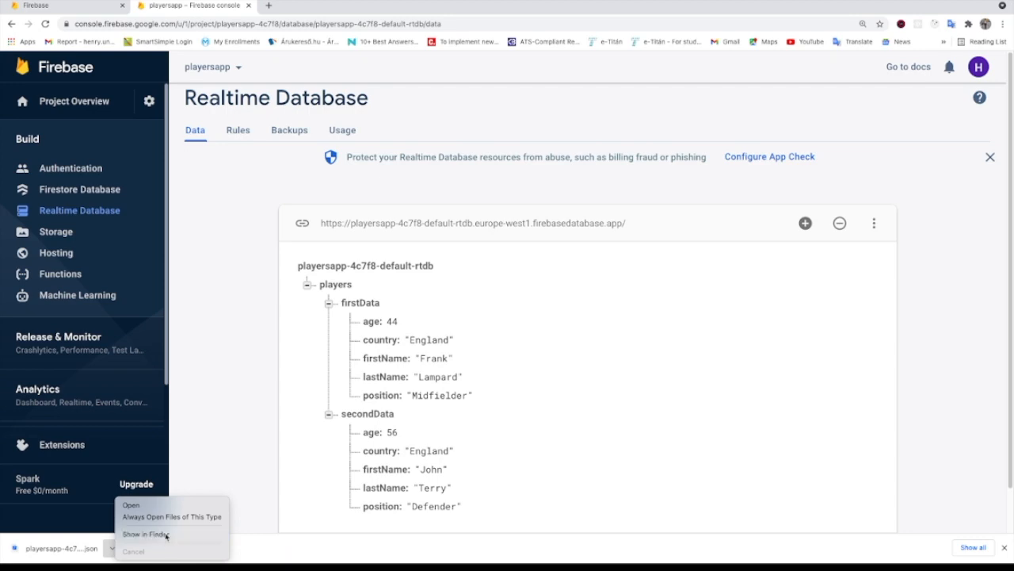
left_click(170, 534)
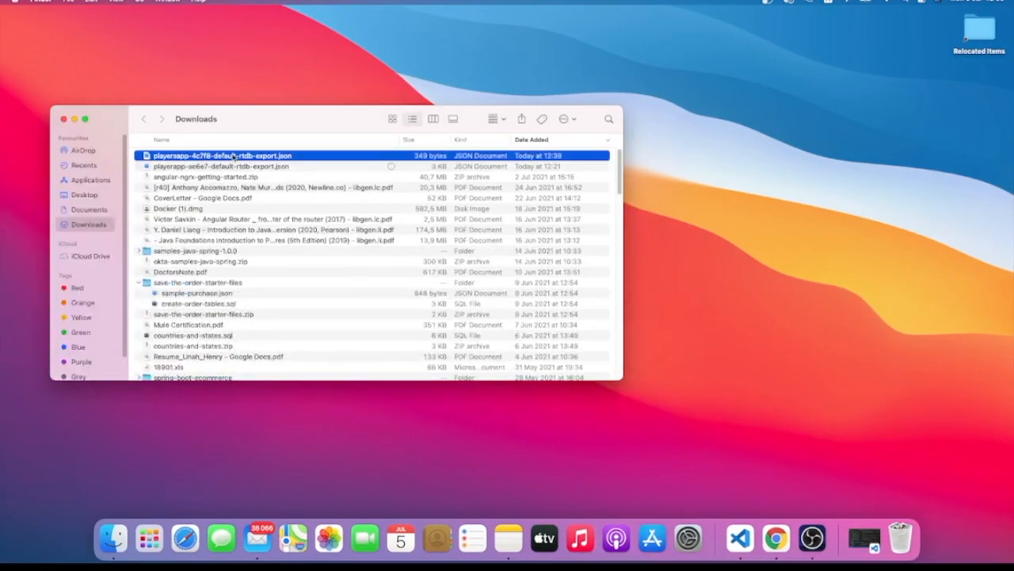
Open playersapp-4c7f8-default-rtdb-export.json in Visual Studio Code, allowing the untrusted file into the workspace.
right_click(234, 156)
mouse_move(276, 171)
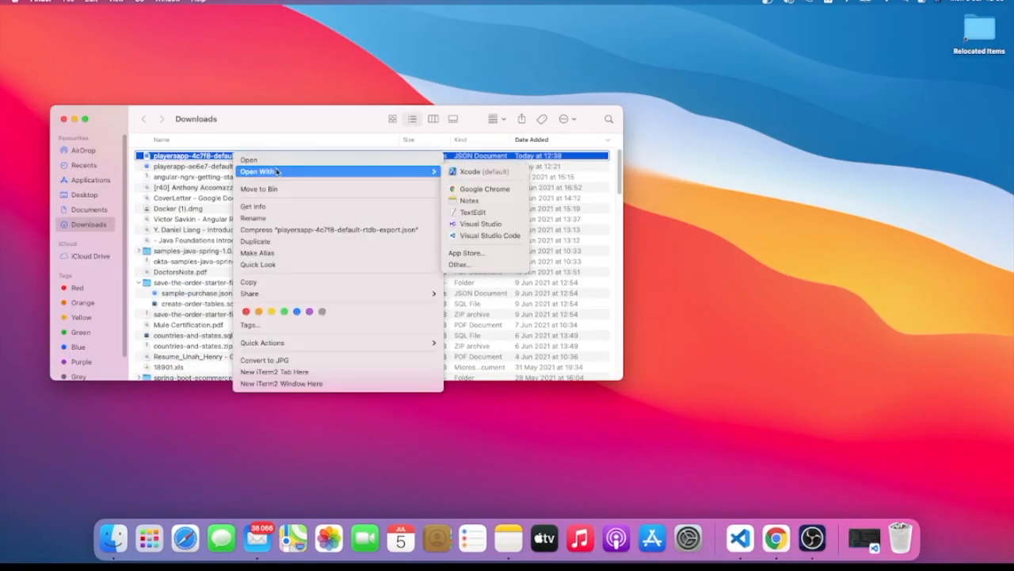
left_click(499, 236)
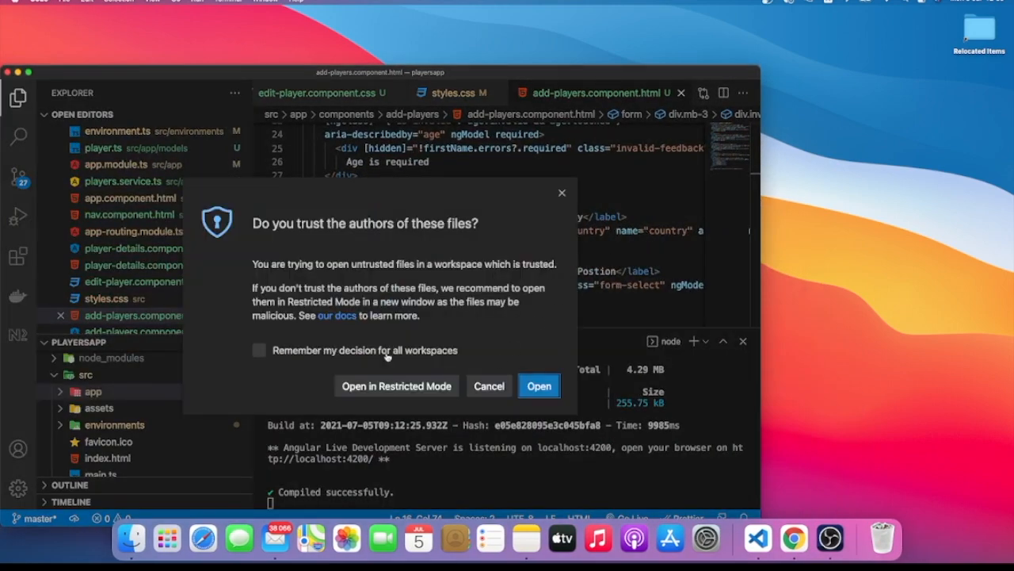
left_click(553, 393)
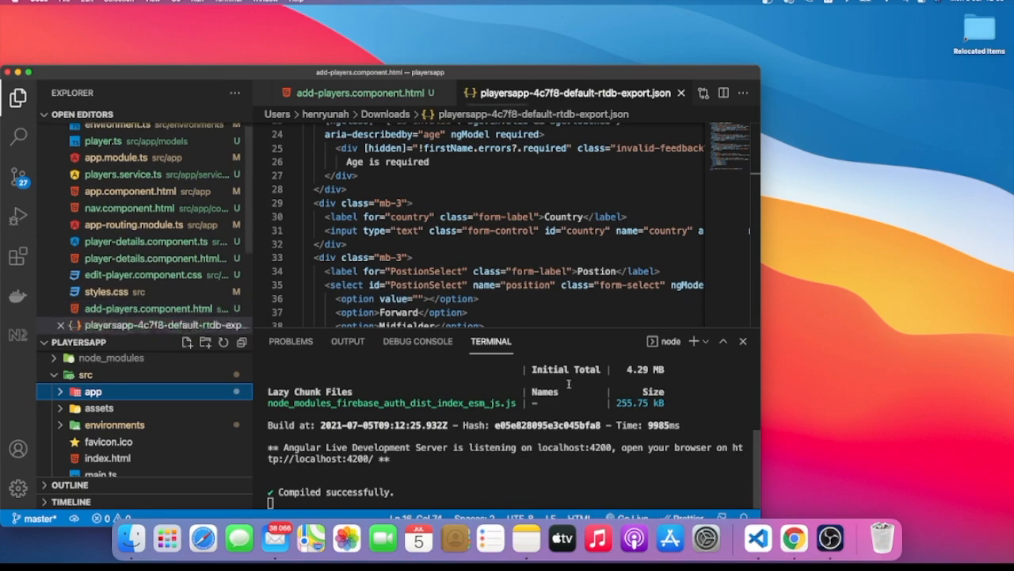
Show the exported JSON full screen without the file explorer and select the "players" key on line 2.
left_click(27, 73)
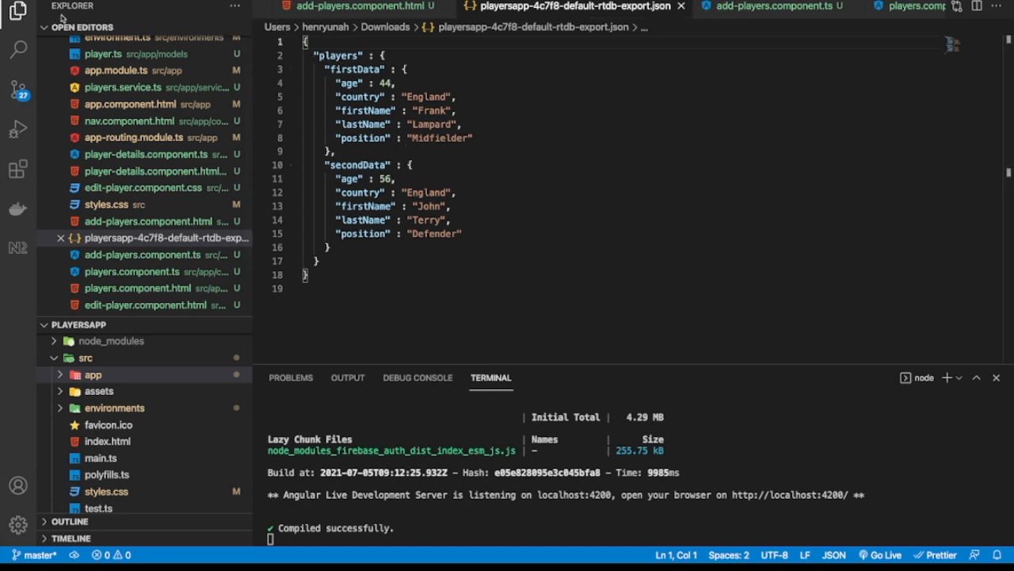
left_click(19, 13)
left_click(333, 176)
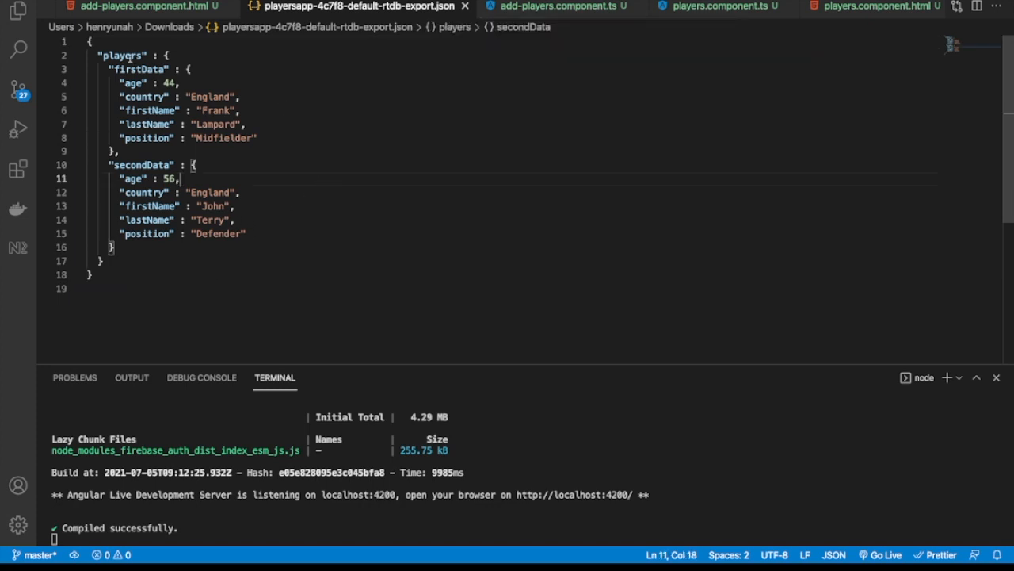
left_click_drag(151, 56, 93, 56)
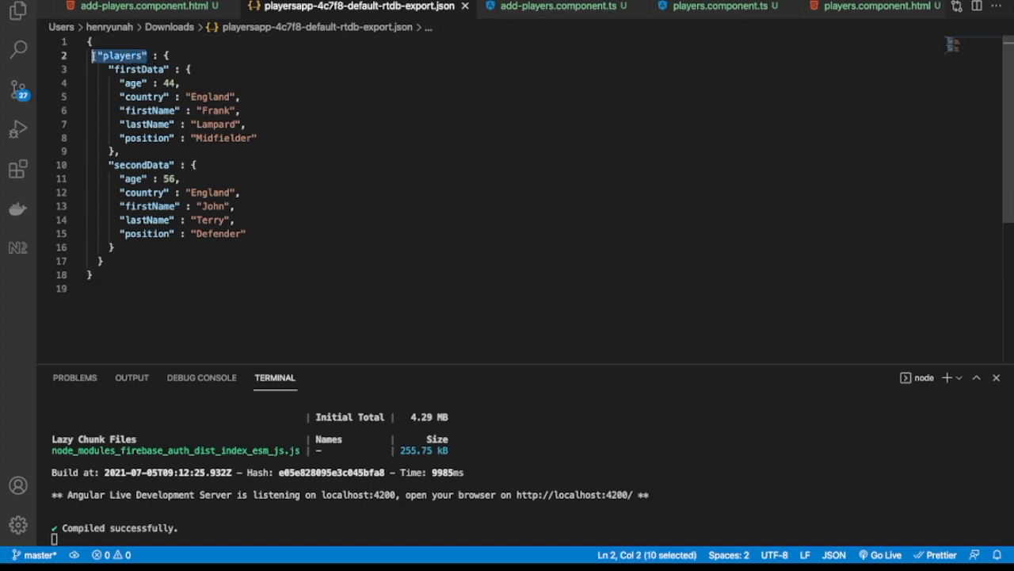
Examine the exported JSON's structure by highlighting the firstData and secondData keys, their fields, and the whole object.
left_click(243, 111)
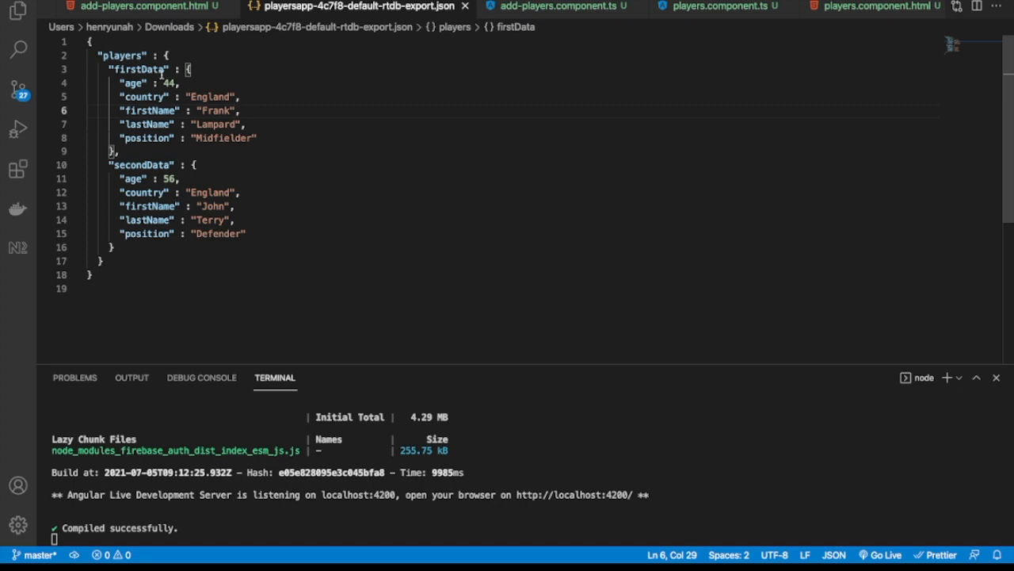
left_click_drag(166, 69, 105, 69)
left_click_drag(257, 138, 118, 81)
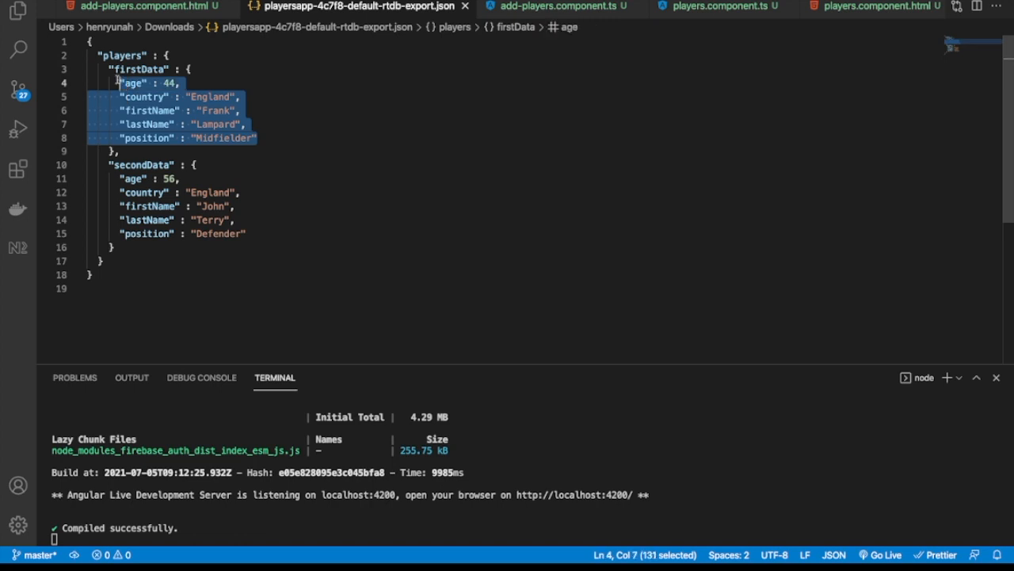
left_click_drag(177, 163, 122, 154)
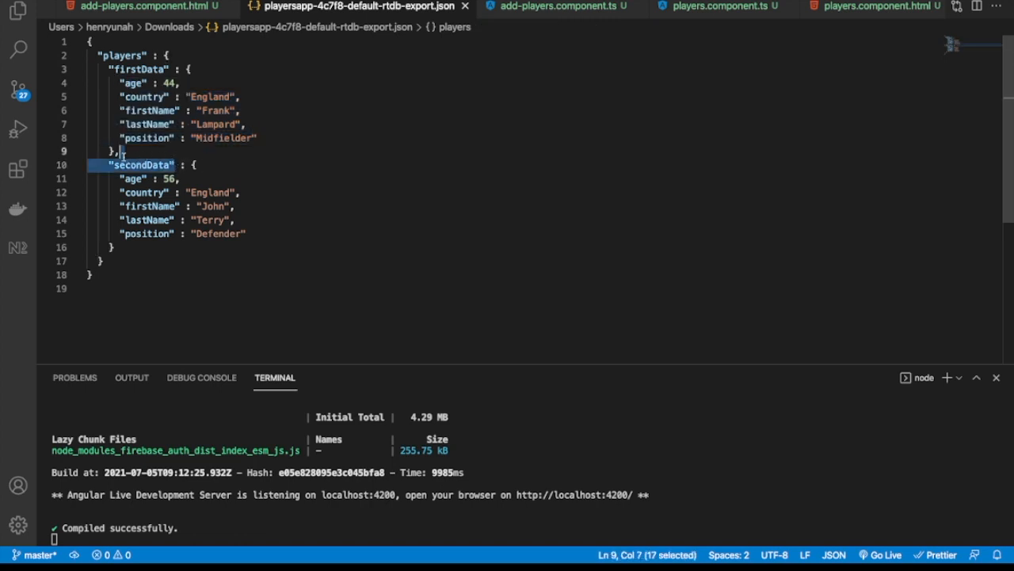
left_click_drag(245, 234, 120, 179)
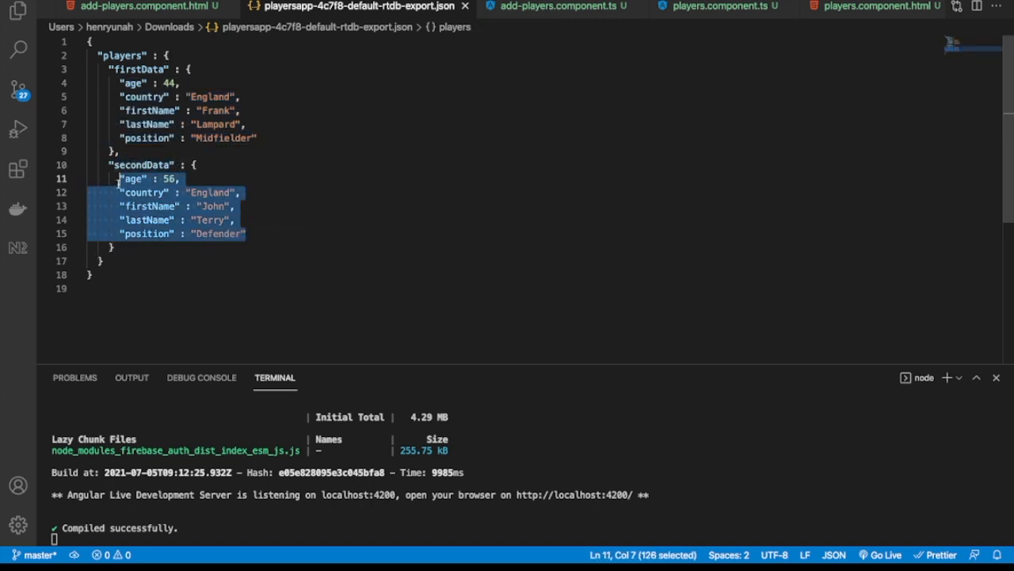
left_click(341, 180)
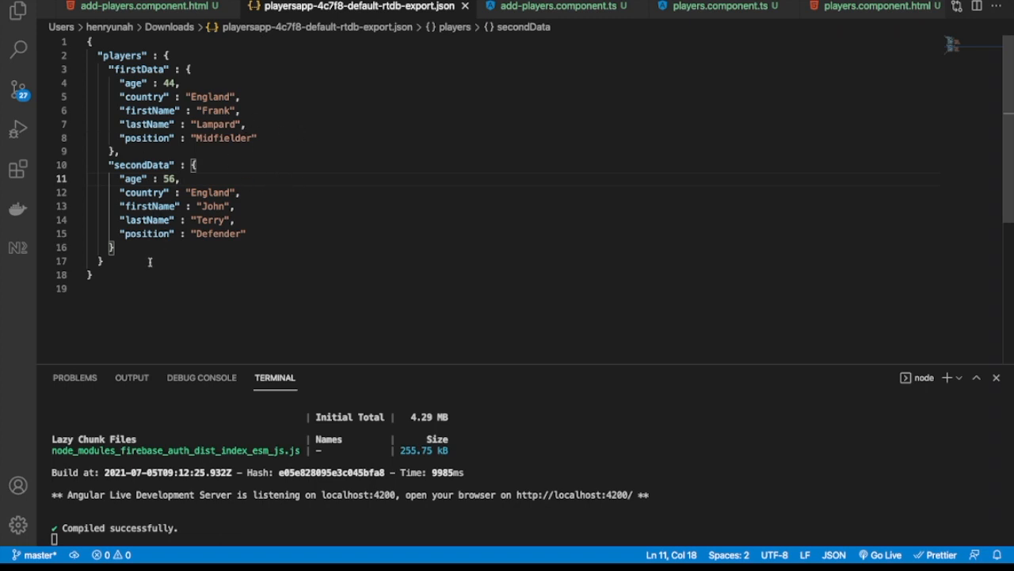
left_click_drag(110, 282, 88, 42)
left_click(385, 198)
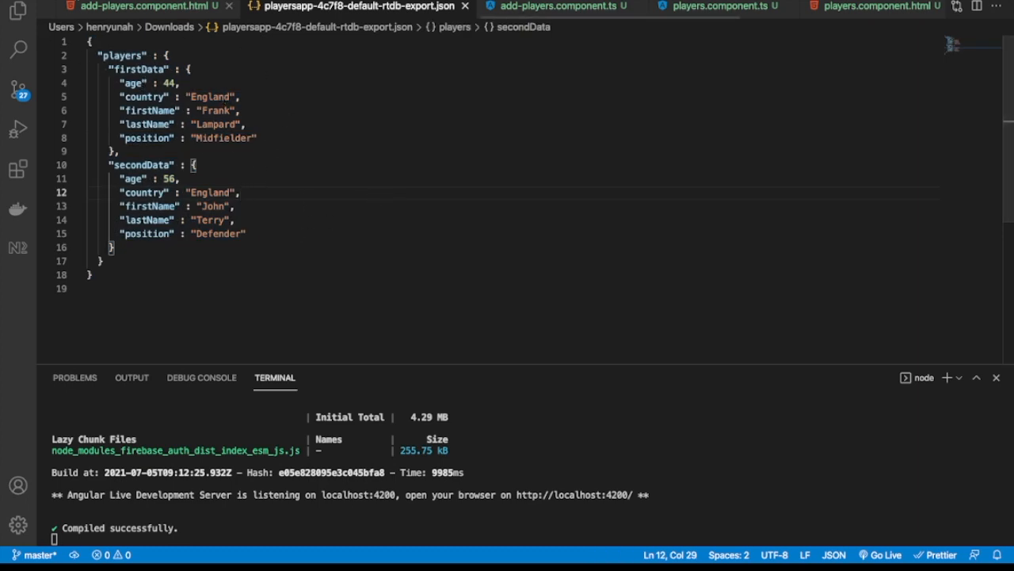
Leave full screen and open playerapp-ae6e7-default-rtdb-export.json from the Downloads folder in Finder with Visual Studio Code.
mouse_move(66, 5)
left_click(29, 13)
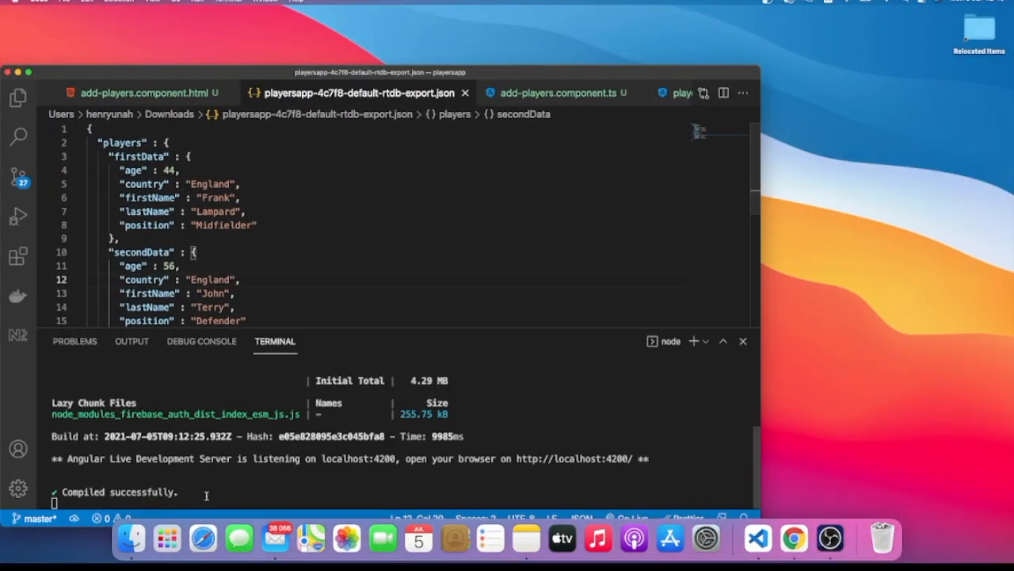
left_click(132, 539)
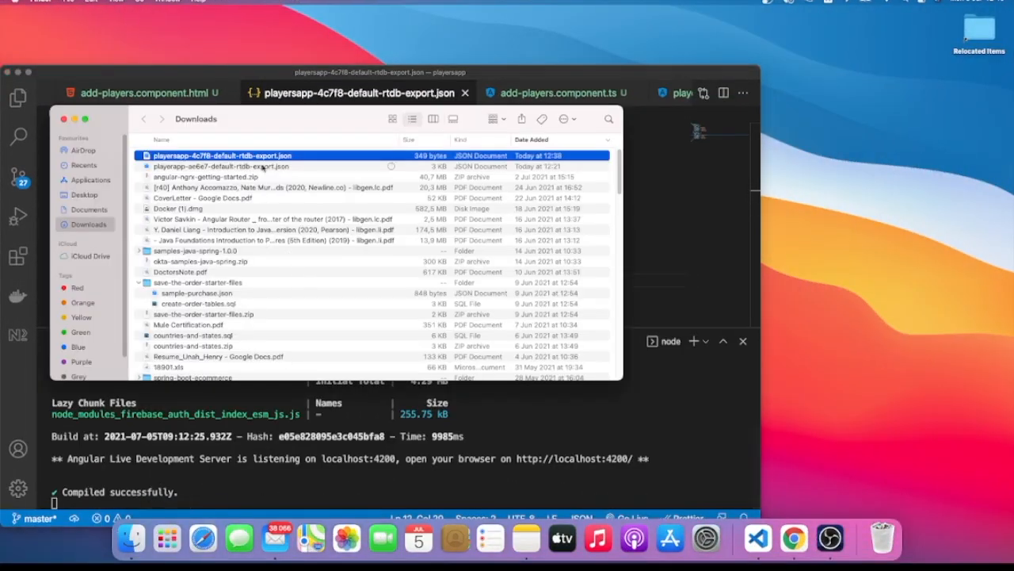
left_click(266, 167)
right_click(265, 167)
mouse_move(320, 190)
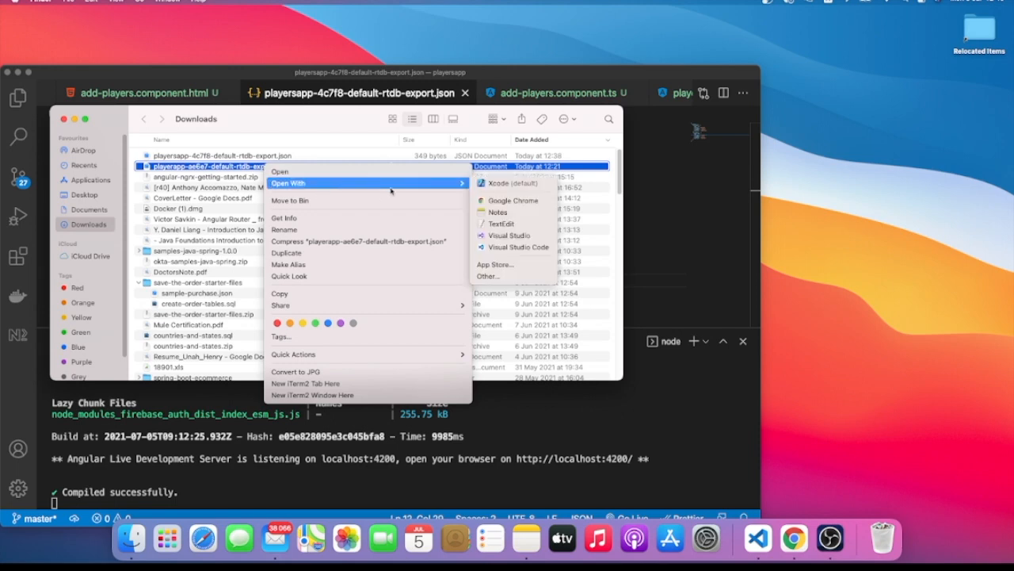
left_click(518, 249)
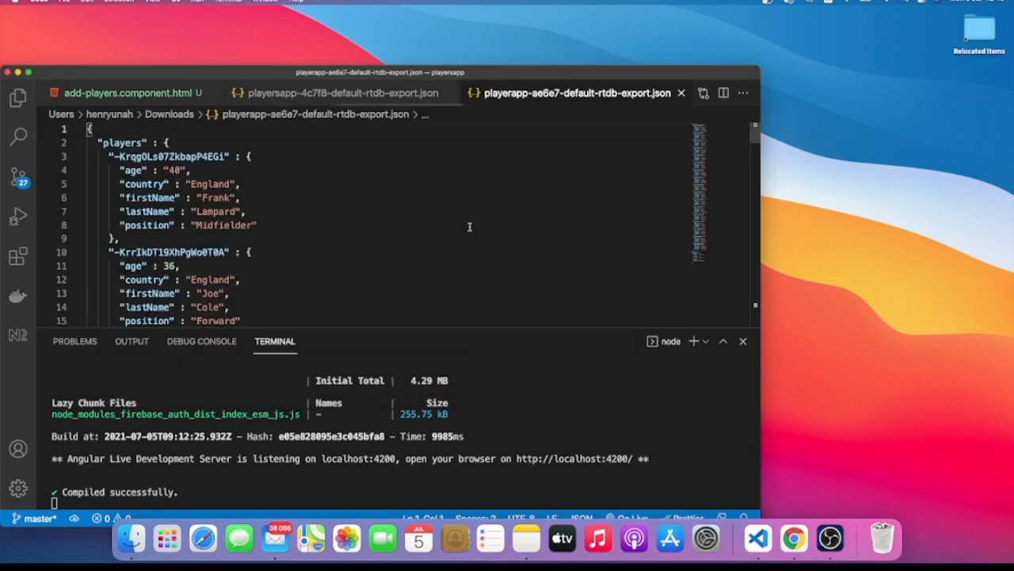
Show the editor window full screen and close the terminal panel to give the JSON file more room.
left_click(28, 72)
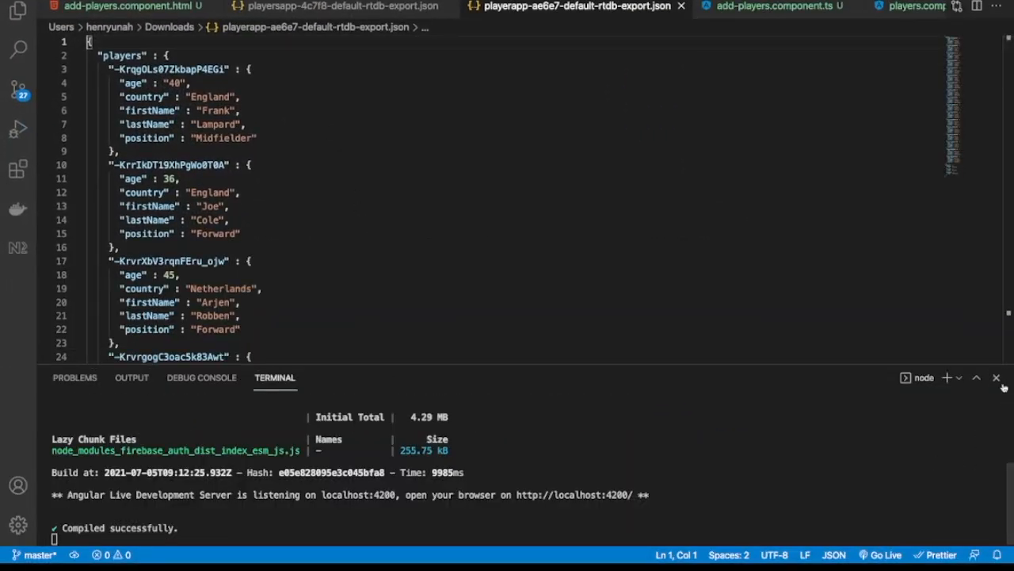
left_click(997, 377)
left_click(353, 263)
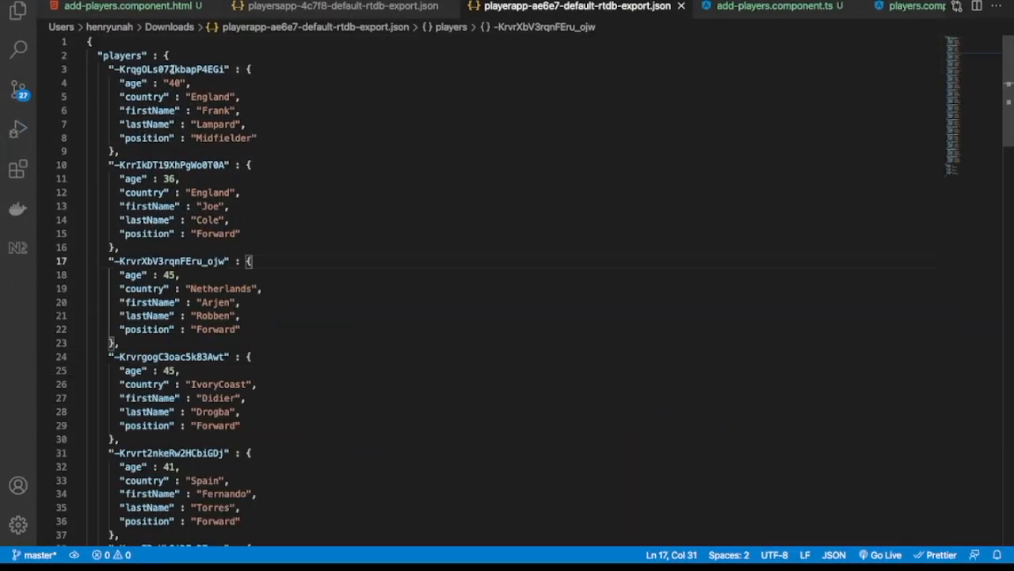
Examine the "players" key, the generated key of its first record, and that record's fields from age to position.
left_click_drag(156, 54, 98, 55)
left_click(356, 135)
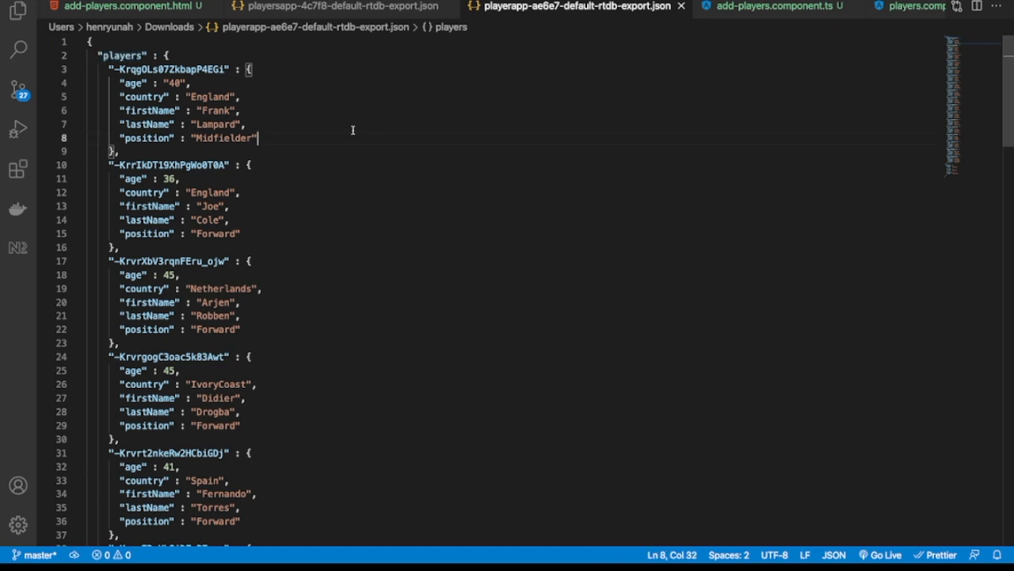
left_click_drag(231, 69, 109, 70)
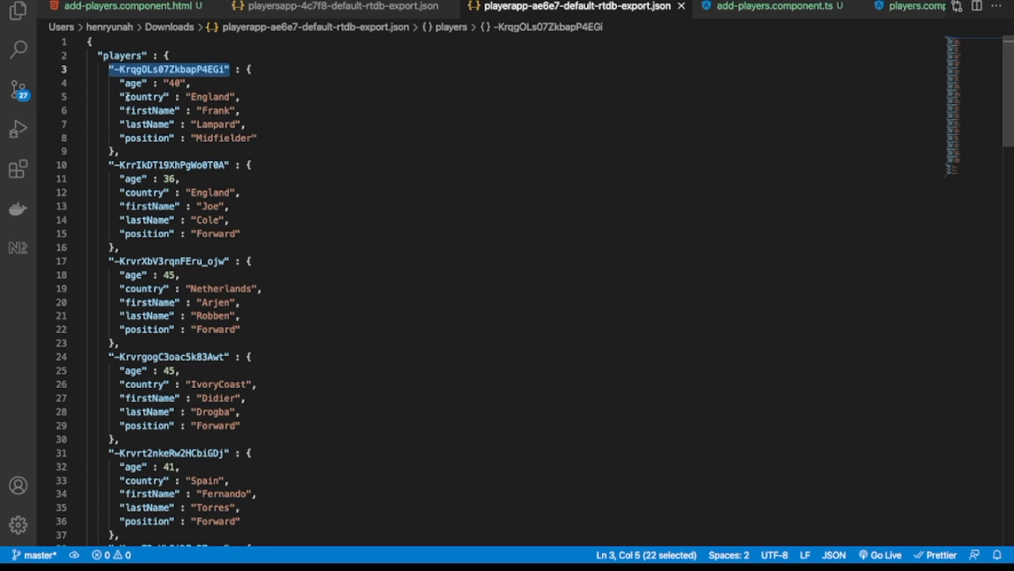
left_click(262, 111)
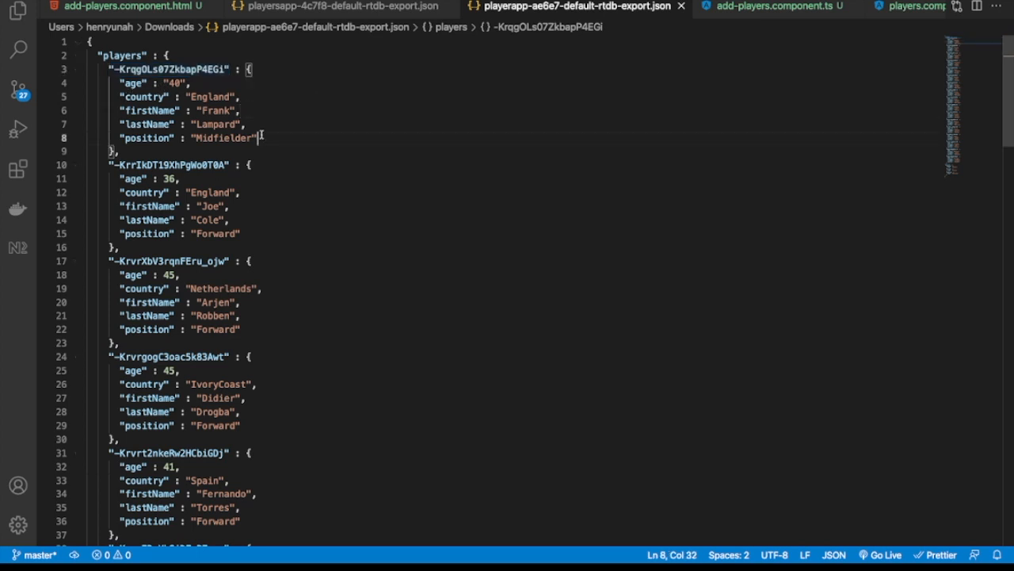
left_click_drag(260, 138, 88, 85)
scroll(234, 206, "down", 20)
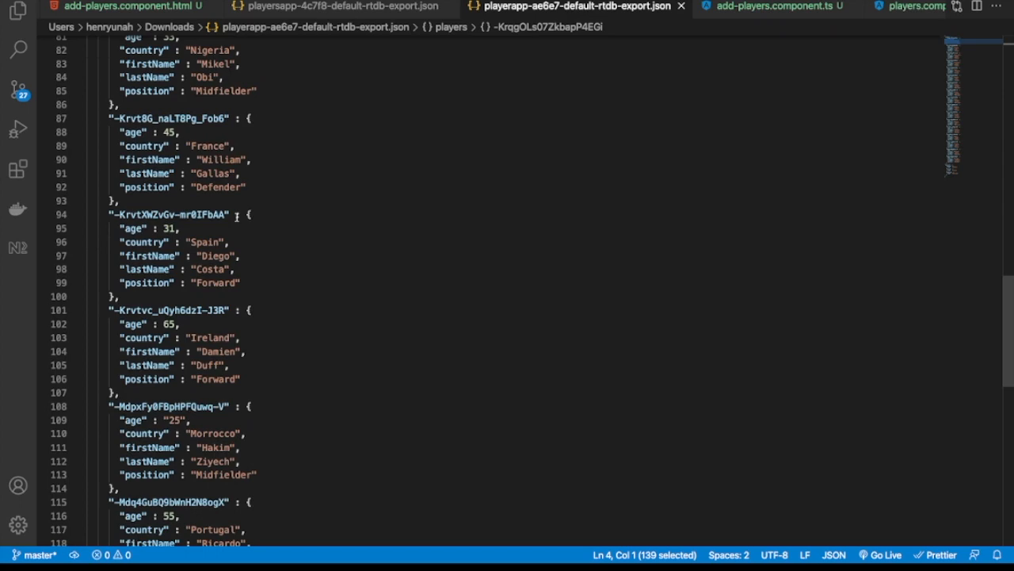
scroll(236, 219, "up", 20)
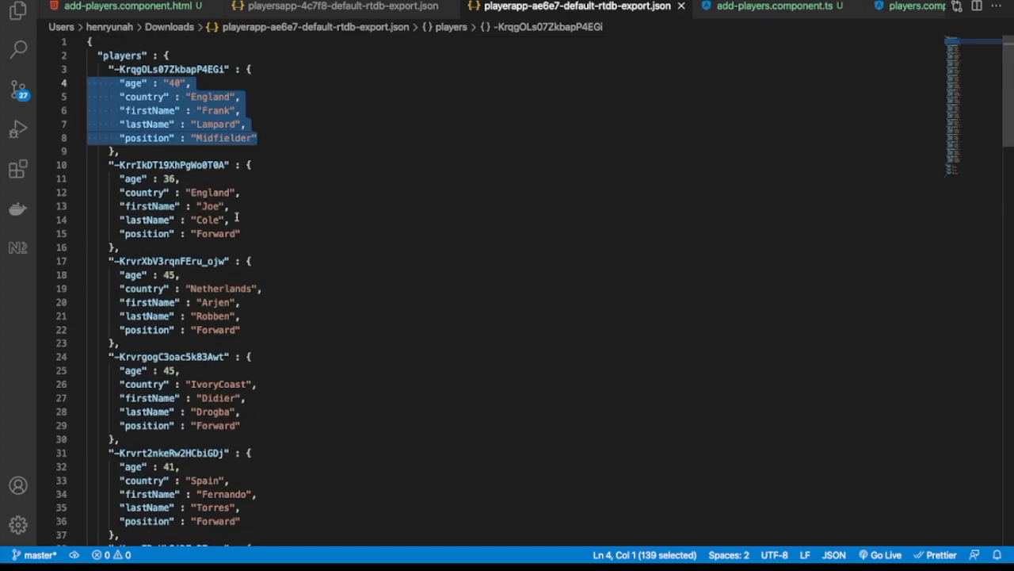
Look through all the player records down to the end of the file and return to the first record.
left_click(317, 184)
scroll(180, 176, "down", 15)
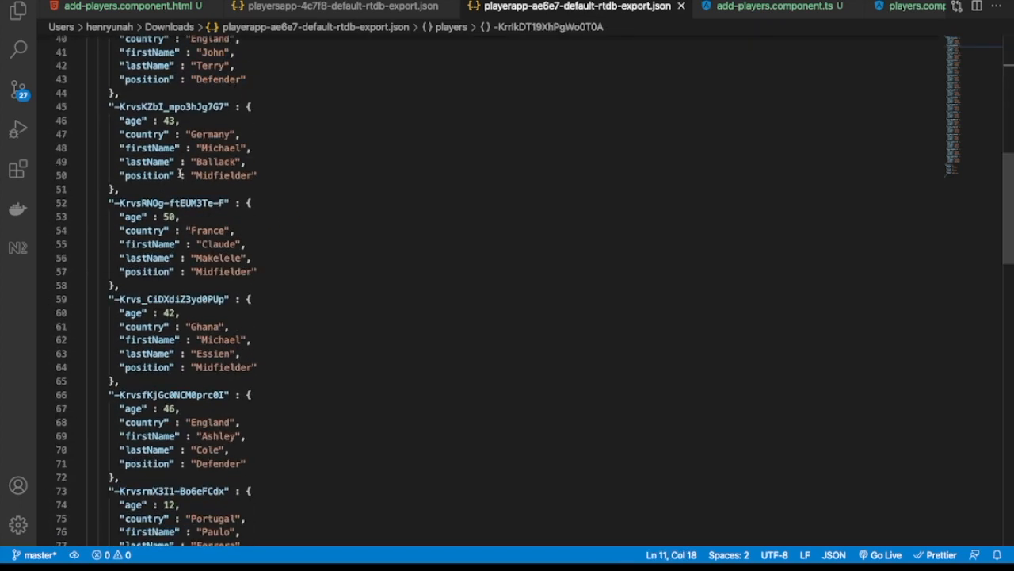
scroll(181, 175, "down", 20)
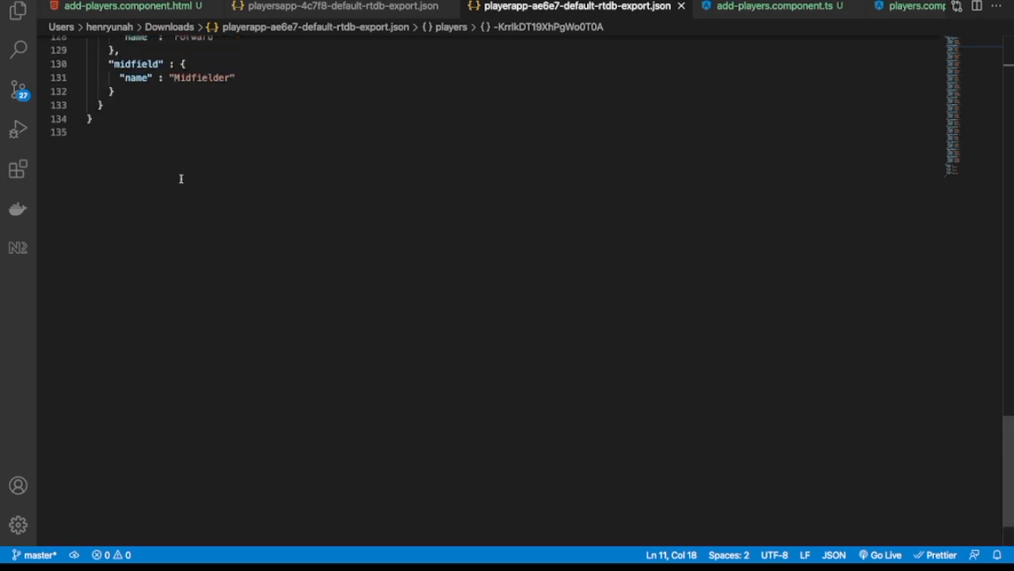
scroll(181, 177, "up", 20)
scroll(209, 263, "down", 15)
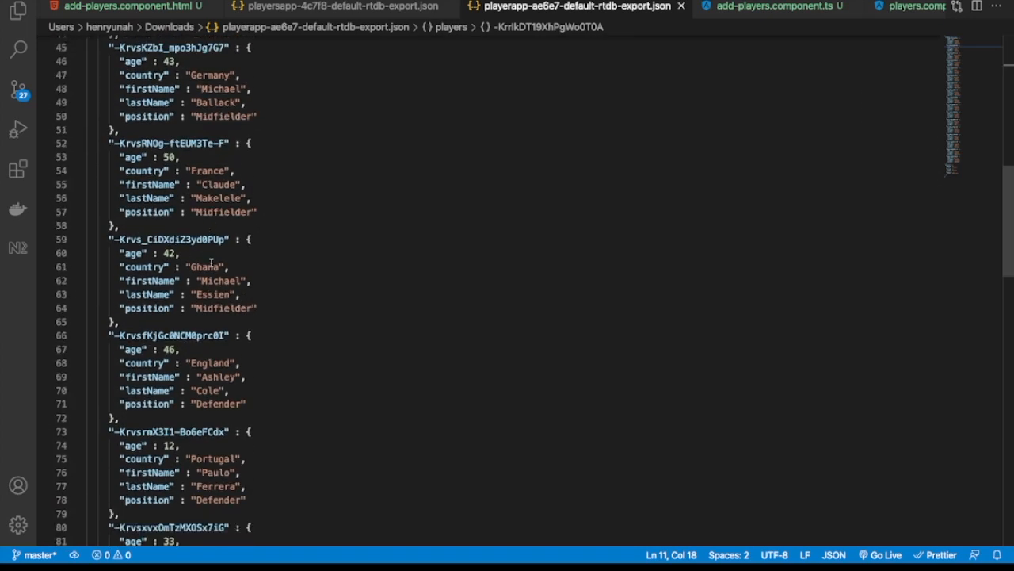
scroll(205, 267, "up", 14)
scroll(205, 267, "up", 2)
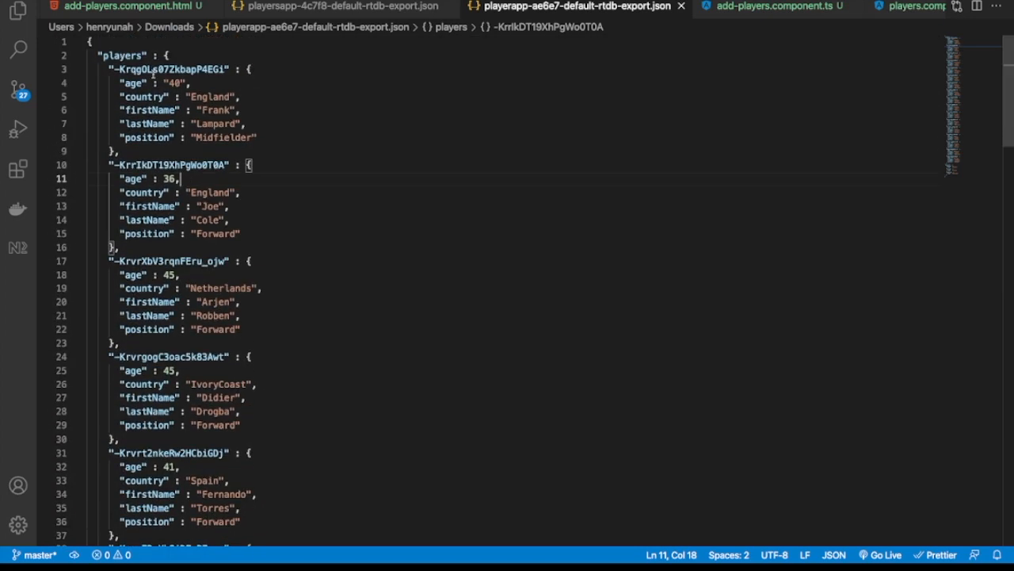
Collapse the players node, add a comma after the midfield entry under position, and duplicate that entry directly below it.
left_click(77, 56)
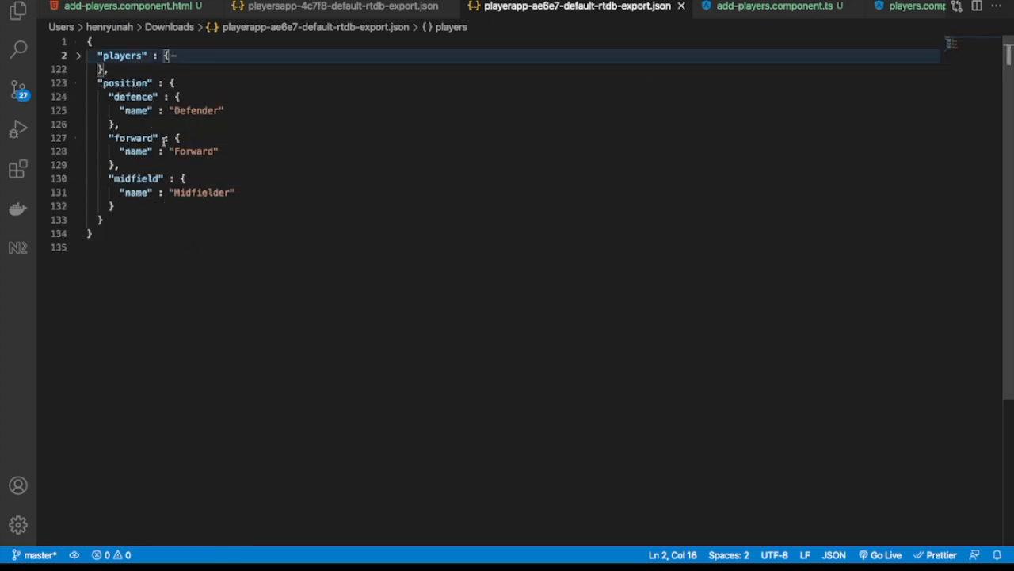
left_click(133, 204)
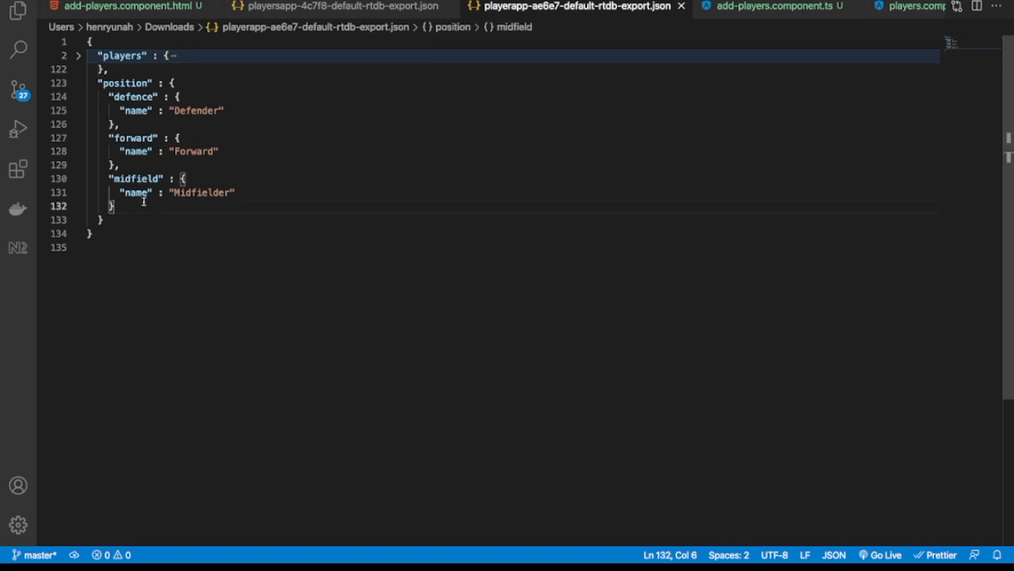
type(",")
key("Return")
key("Return")
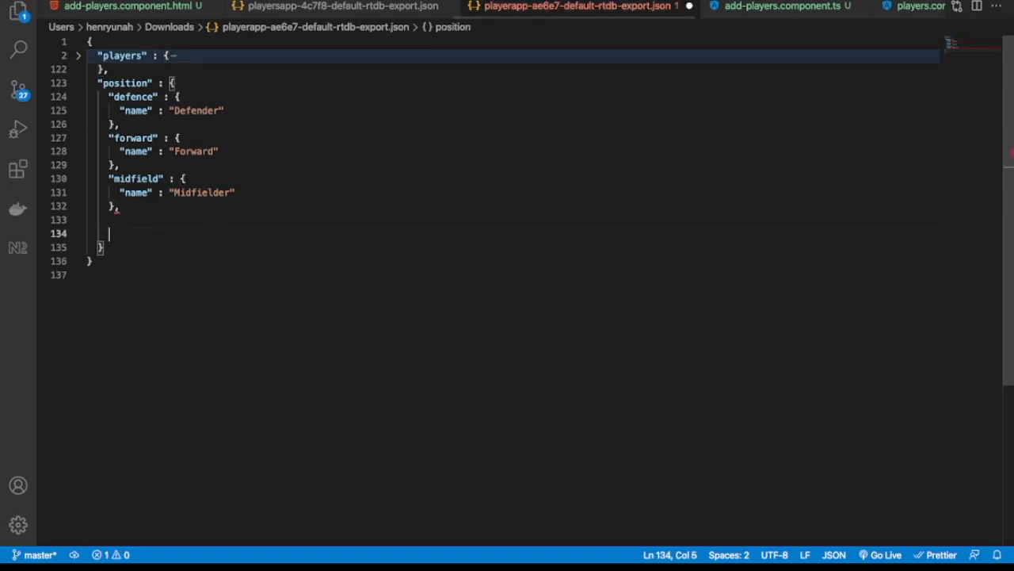
left_click_drag(120, 207, 103, 179)
key("ctrl+c")
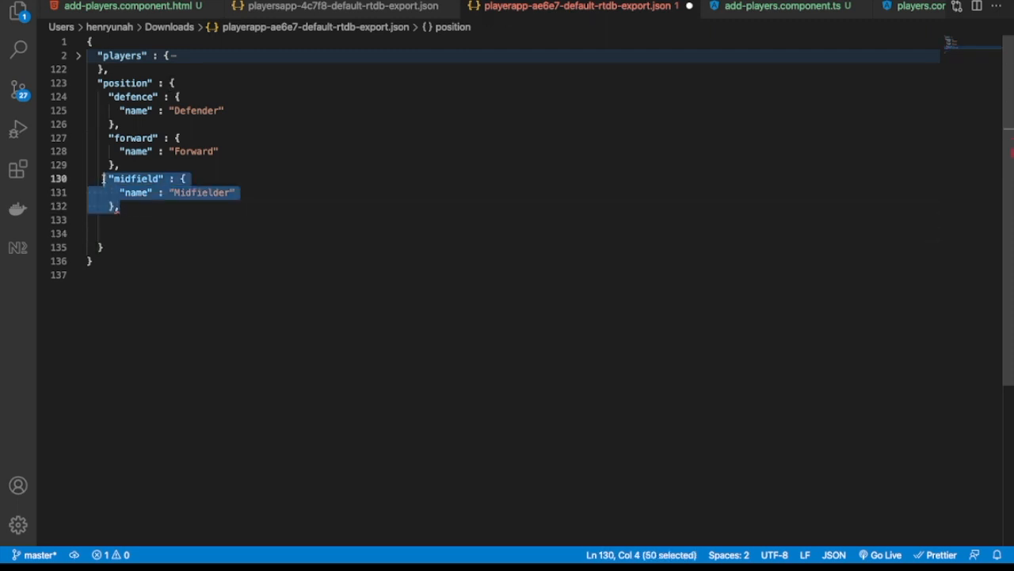
left_click(141, 218)
key("Tab")
key("Tab")
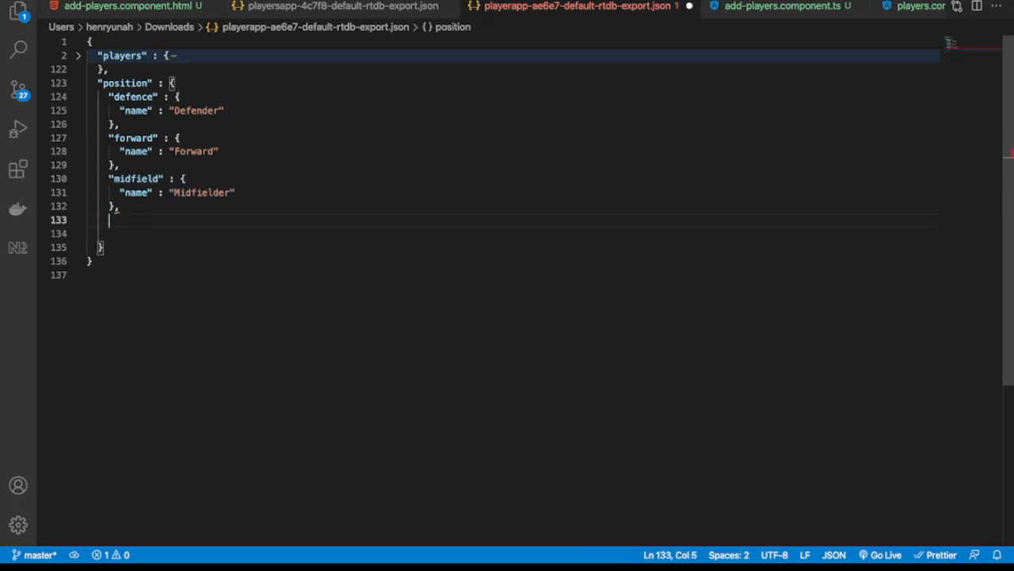
key("ctrl+v")
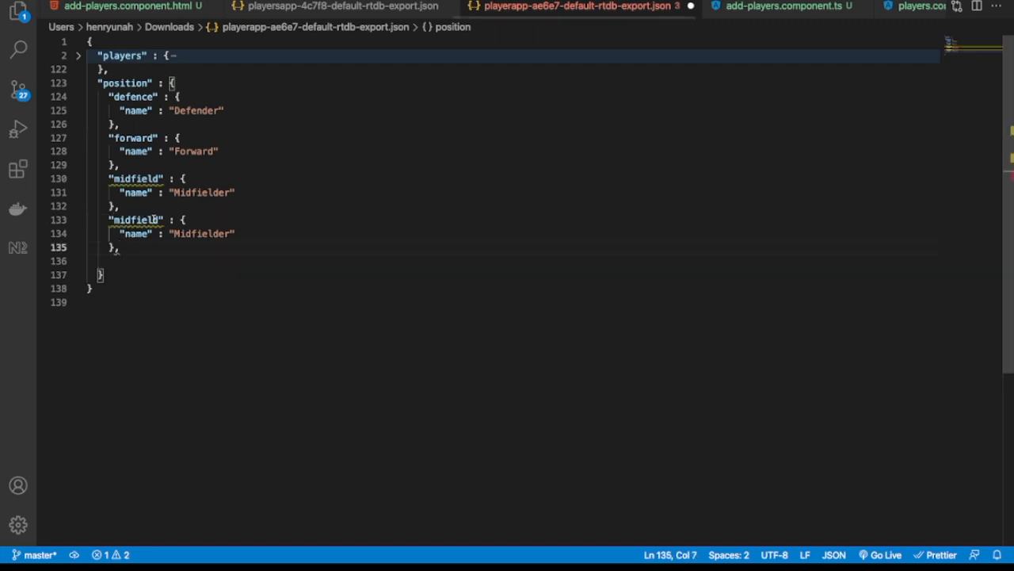
Rename the duplicated midfield key to "keeper" and remove the trailing comma after its closing brace.
left_click(161, 220)
key("BackSpace")
key("BackSpace")
key("BackSpace")
key("BackSpace")
key("BackSpace")
key("BackSpace")
key("BackSpace")
key("BackSpace")
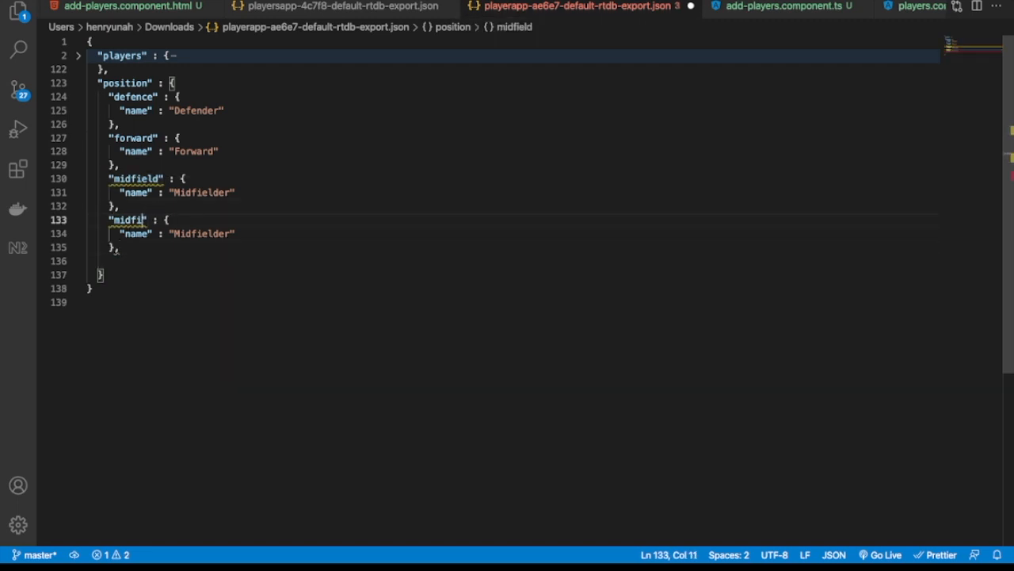
type("keeper")
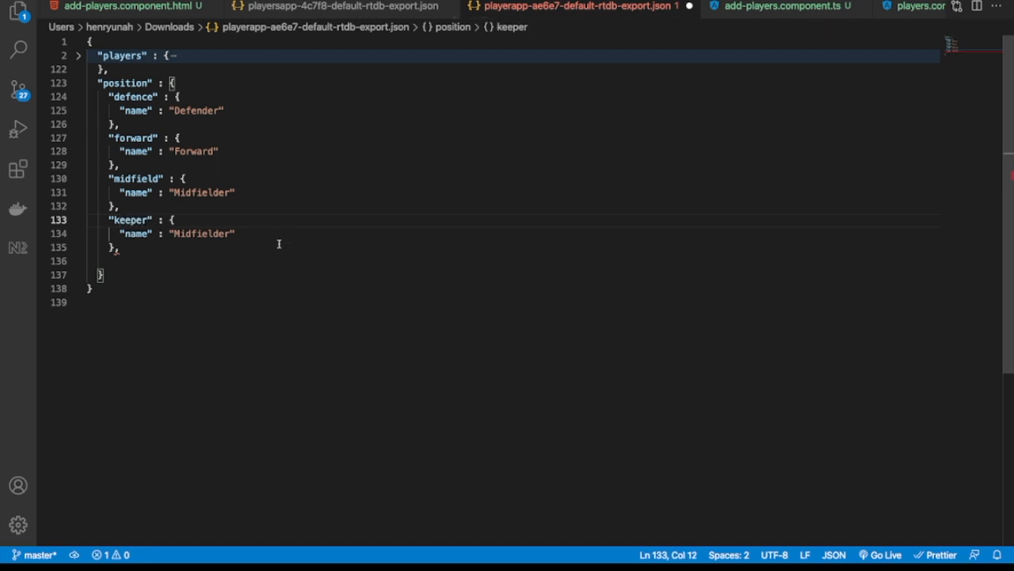
left_click(136, 251)
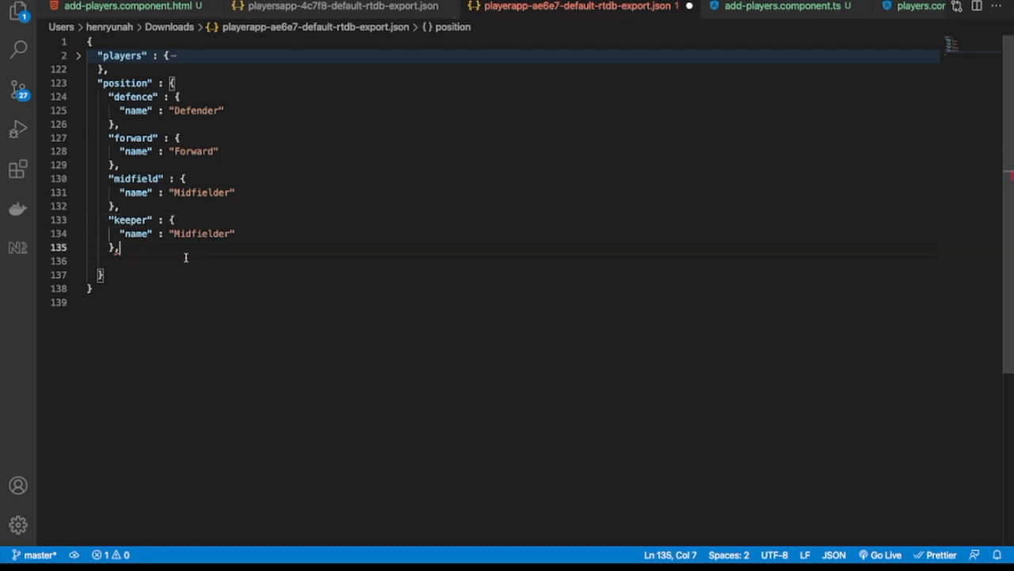
key("BackSpace")
Set the keeper entry's name value to "GoalKeeper" and save the JSON file.
left_click(230, 233)
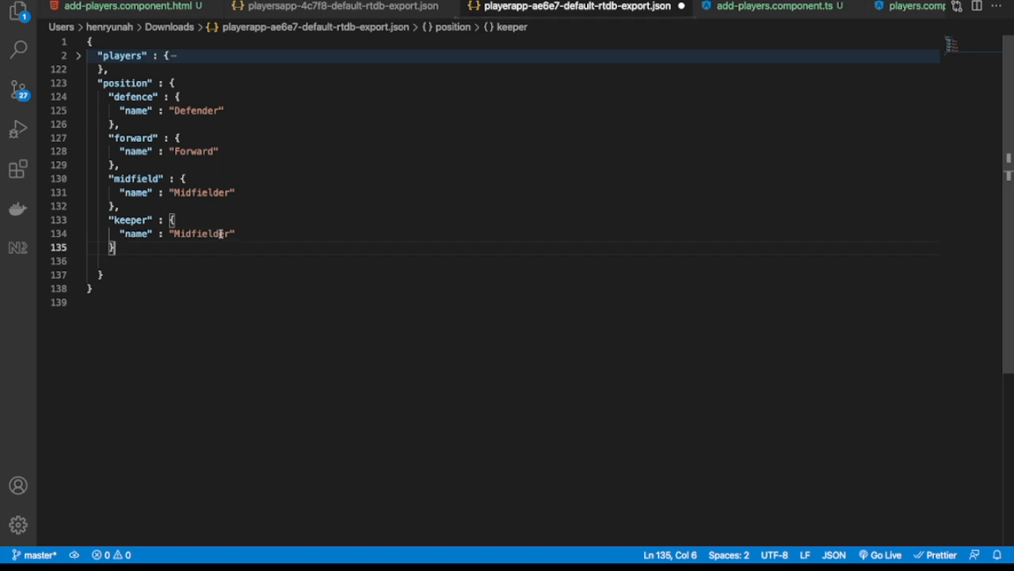
key("BackSpace")
key("BackSpace")
key("BackSpace")
key("BackSpace")
key("BackSpace")
key("BackSpace")
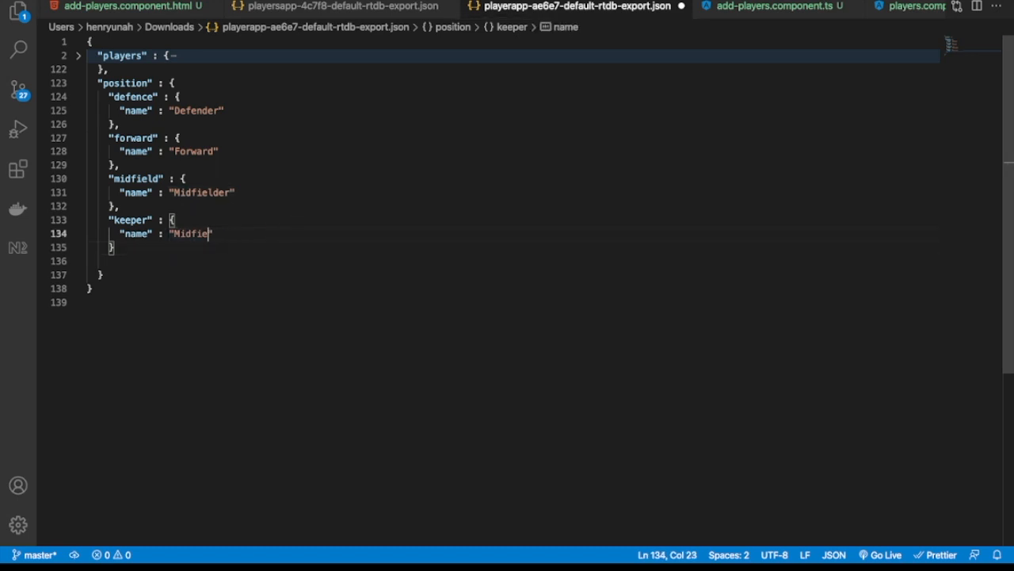
key("BackSpace")
key("BackSpace")
key("BackSpace")
key("BackSpace")
type("GoalKeeper")
left_click(354, 244)
key("super+s")
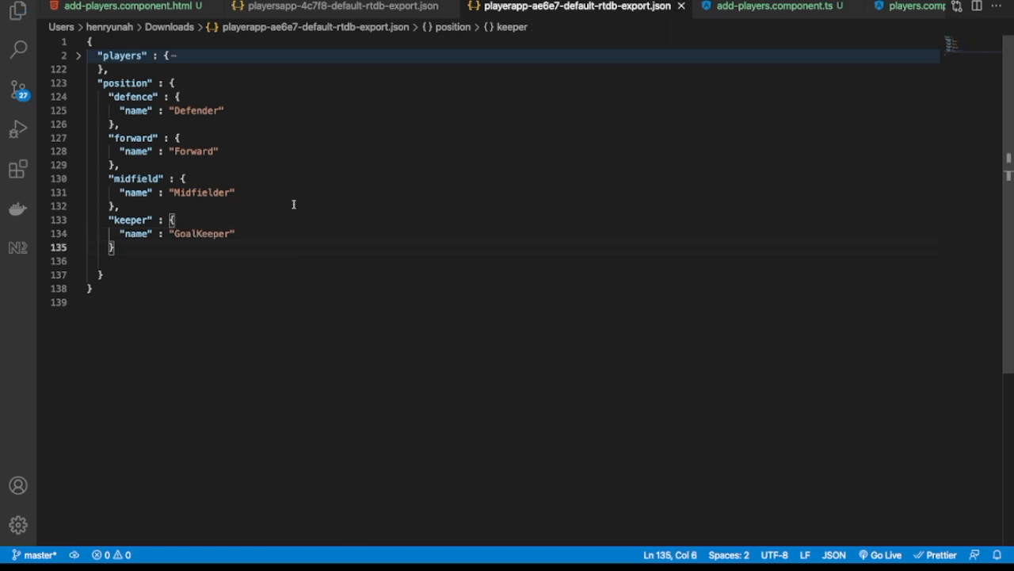
Expand the players node and look over the complete file from start to end.
left_click(77, 56)
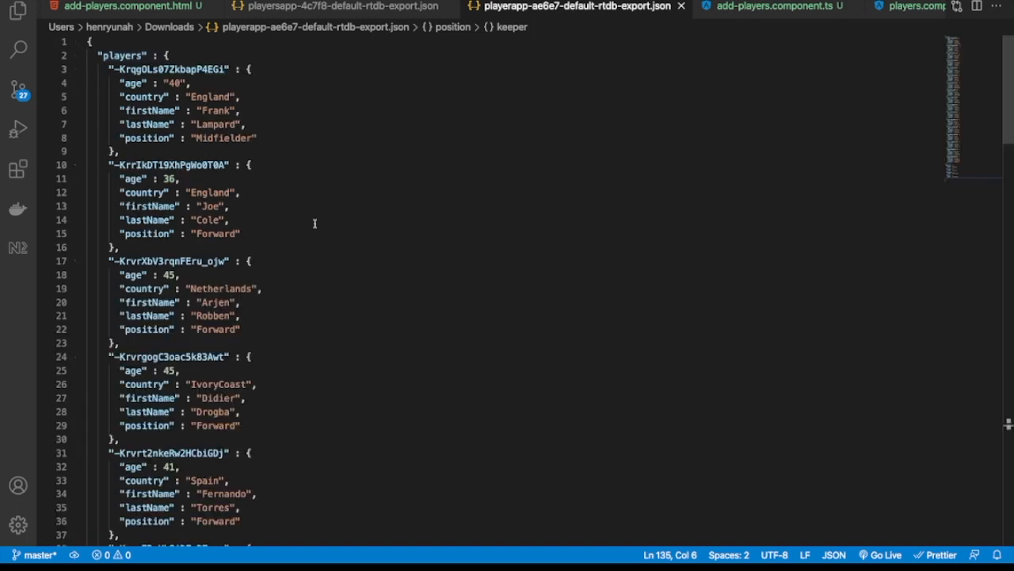
scroll(272, 190, "down", 20)
scroll(272, 191, "up", 20)
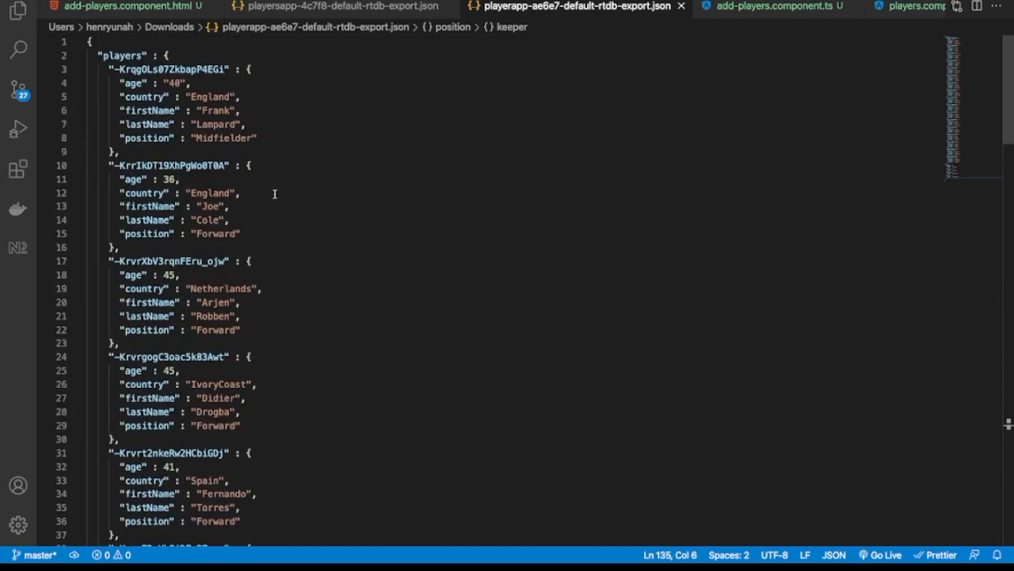
Switch to the playersapp Firebase console in Chrome and delete the players node with all its nested data from the Realtime Database.
mouse_move(47, 2)
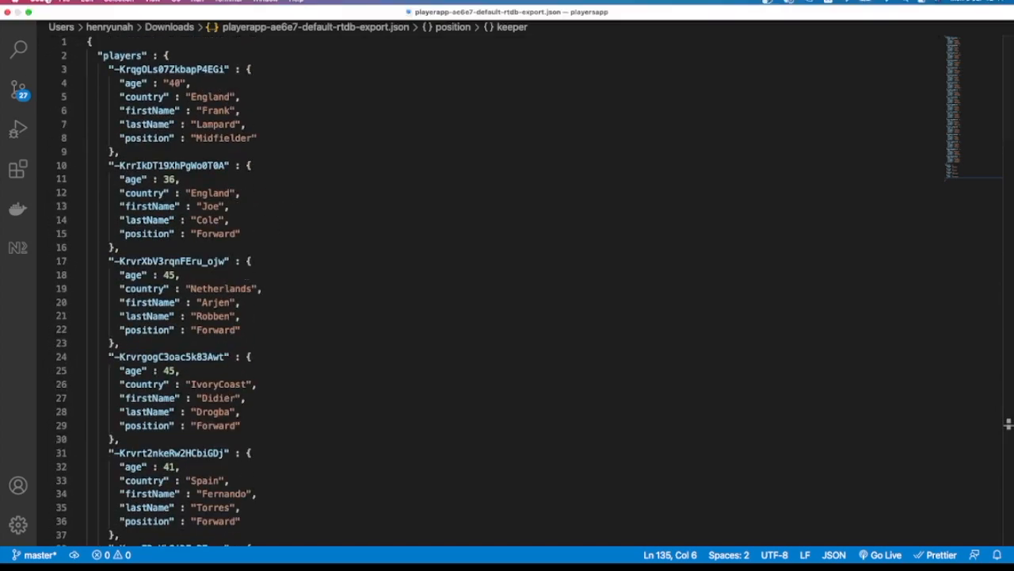
left_click(29, 13)
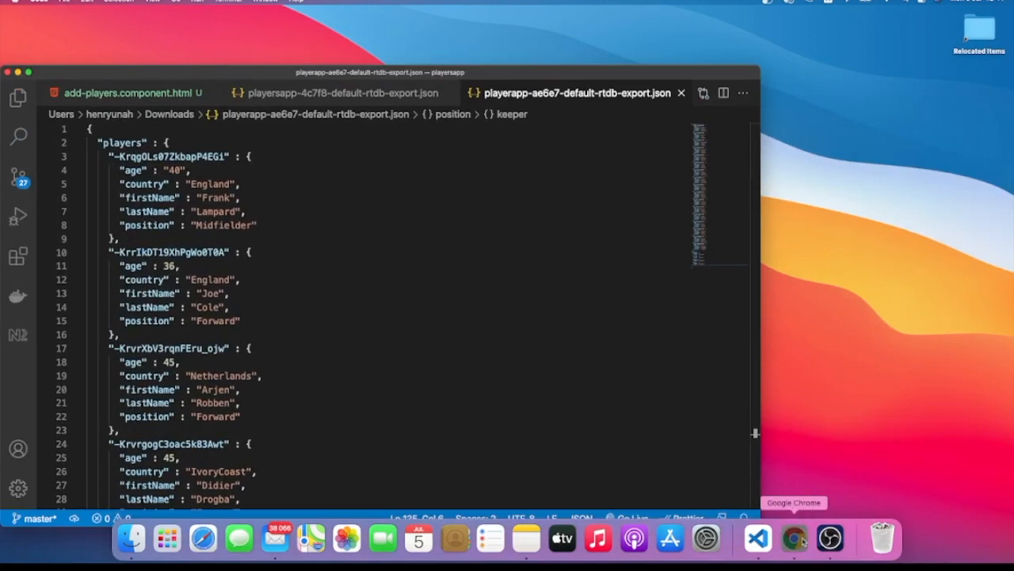
right_click(802, 540)
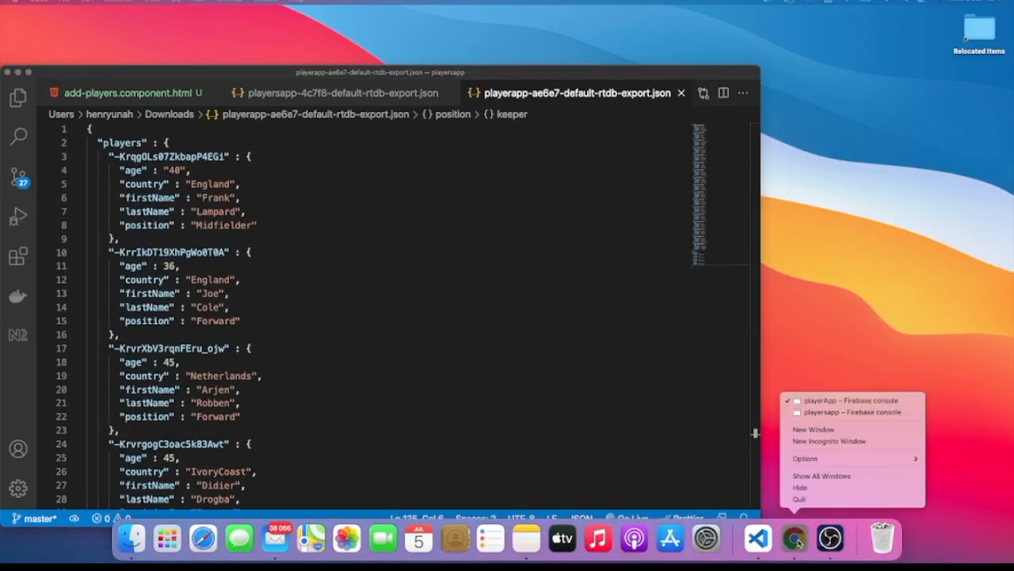
left_click(861, 413)
scroll(412, 301, "down", 1)
mouse_move(341, 240)
left_click(385, 237)
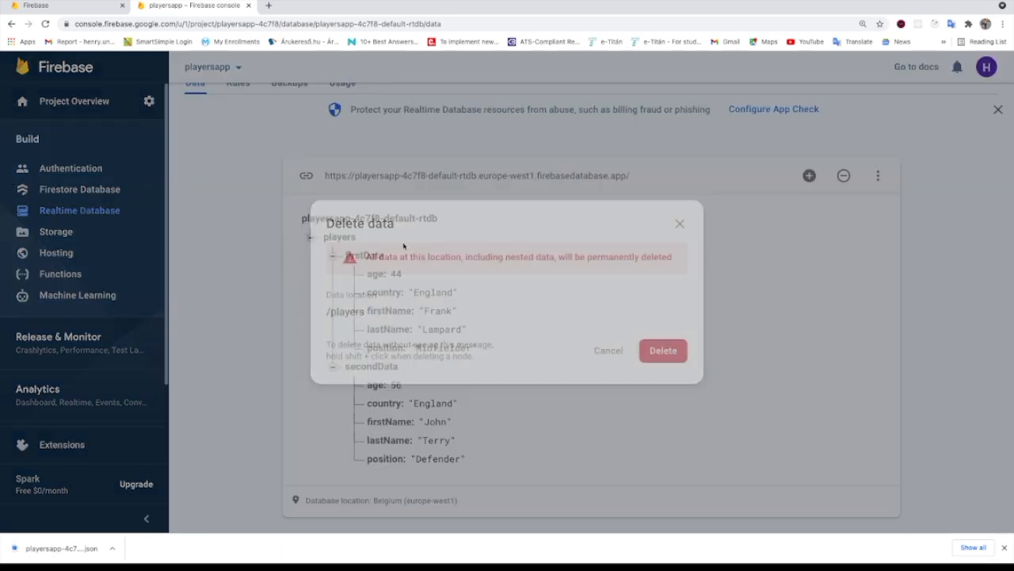
left_click(663, 353)
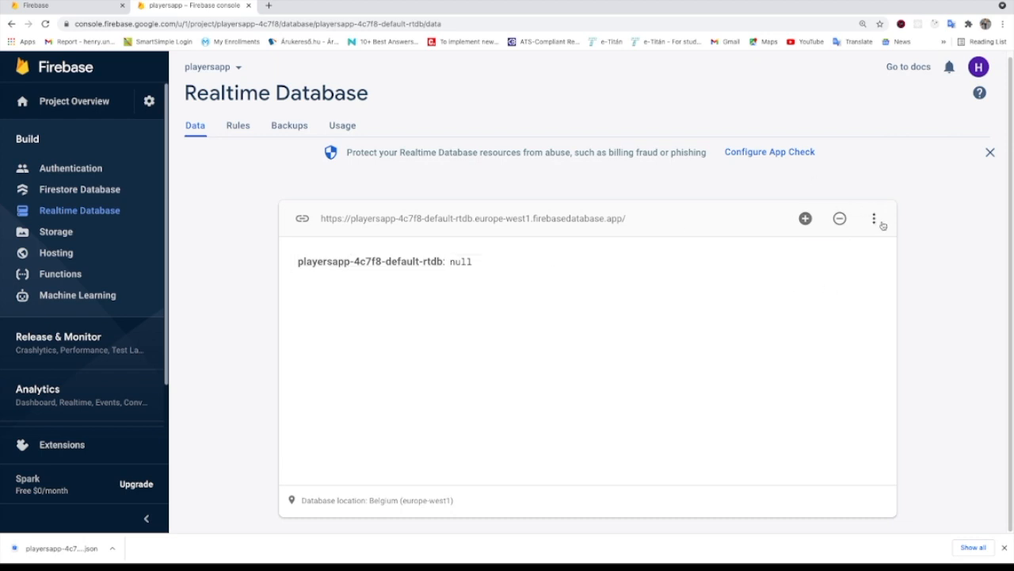
Import playerapp-ae6e7-default-rtdb-export.json from the Downloads folder into the root of the Realtime Database.
left_click(876, 220)
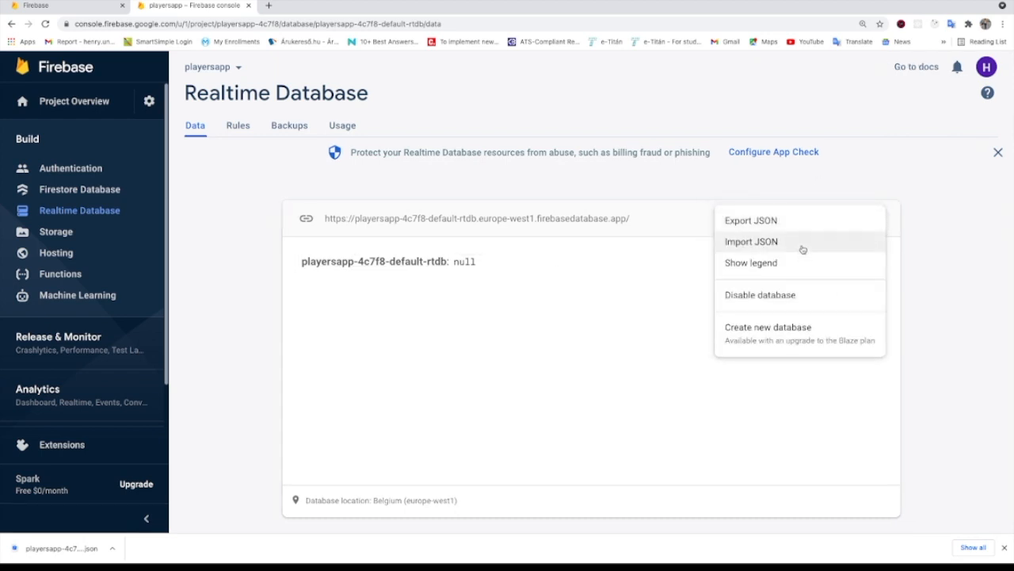
left_click(801, 248)
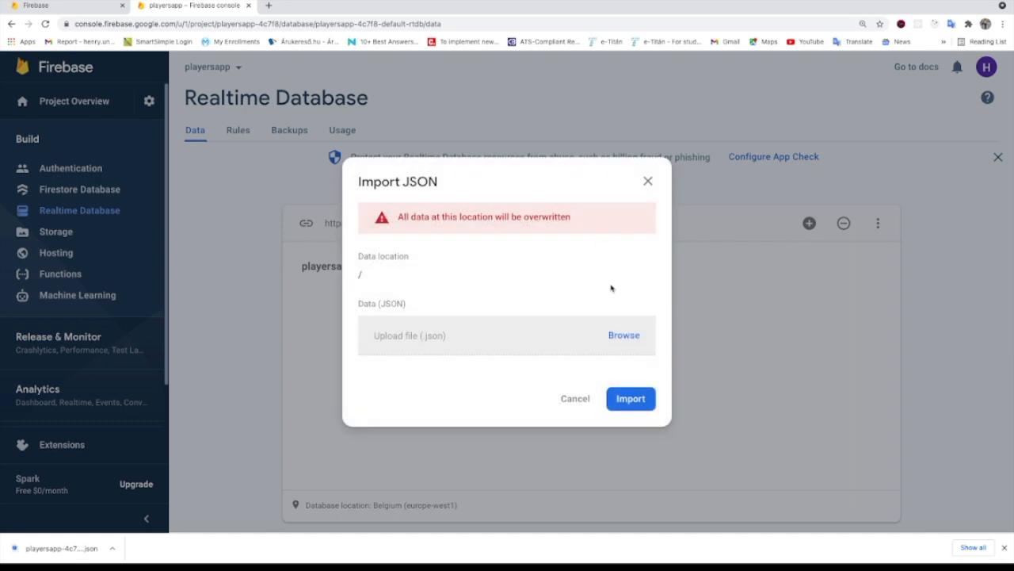
left_click(609, 331)
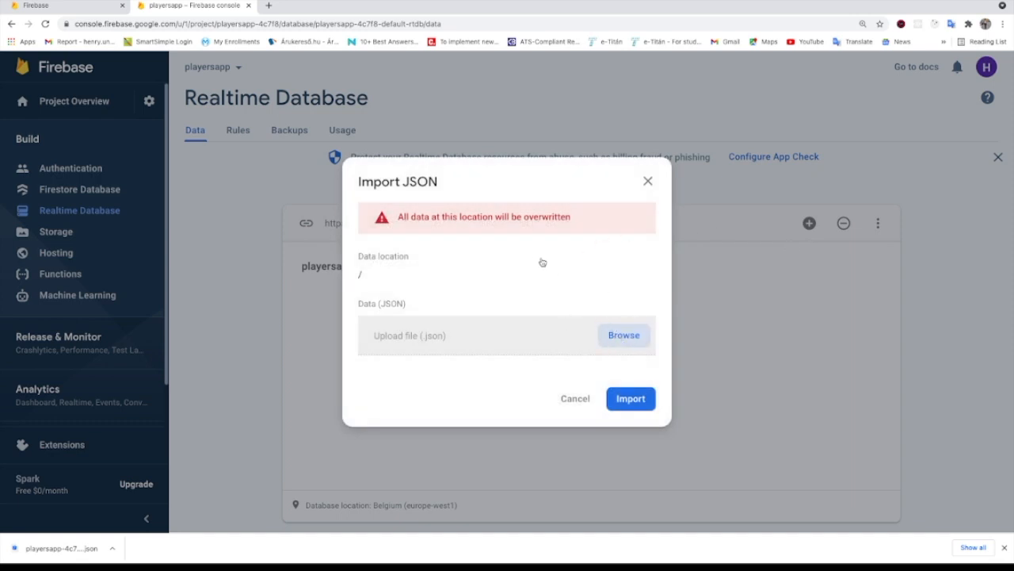
scroll(427, 249, "down", 10)
scroll(475, 253, "up", 10)
scroll(488, 262, "down", 15)
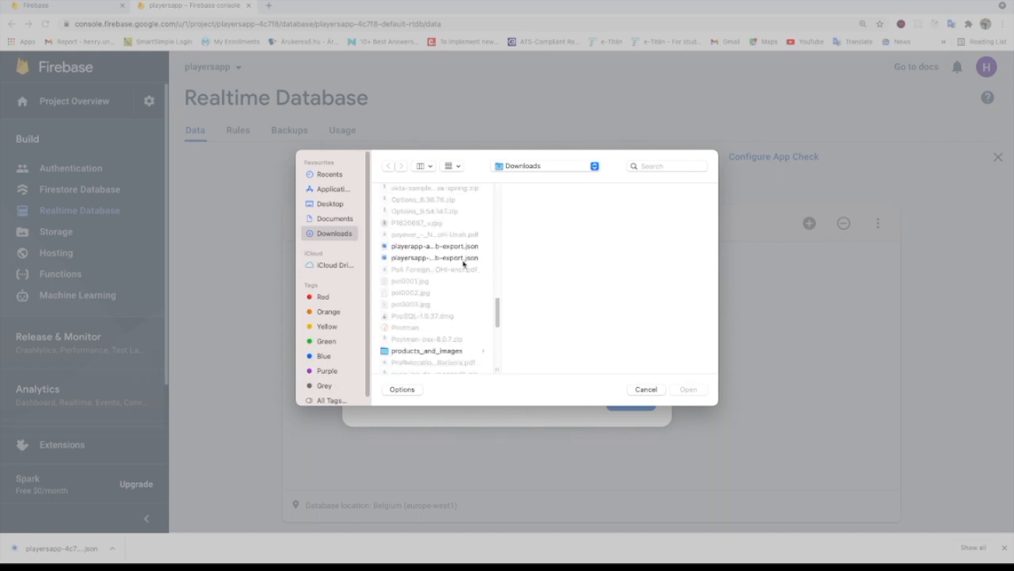
left_click(460, 259)
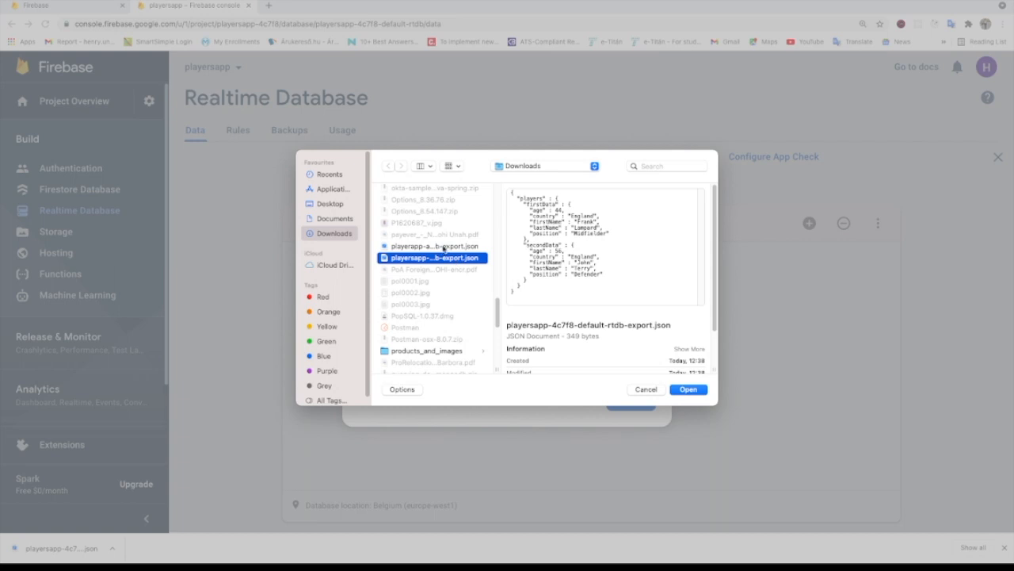
left_click(444, 246)
left_click(468, 257)
left_click(440, 247)
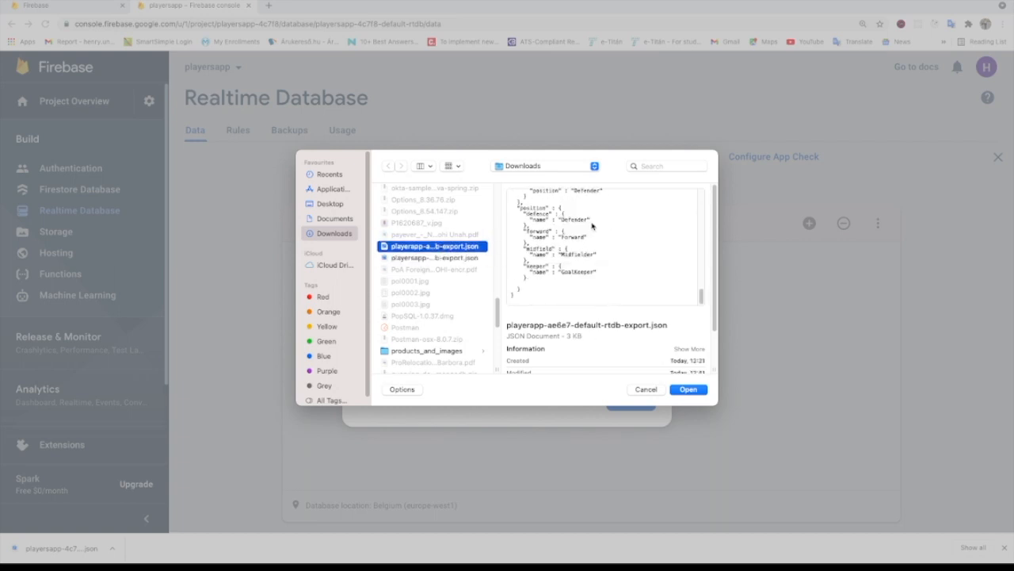
left_click(690, 389)
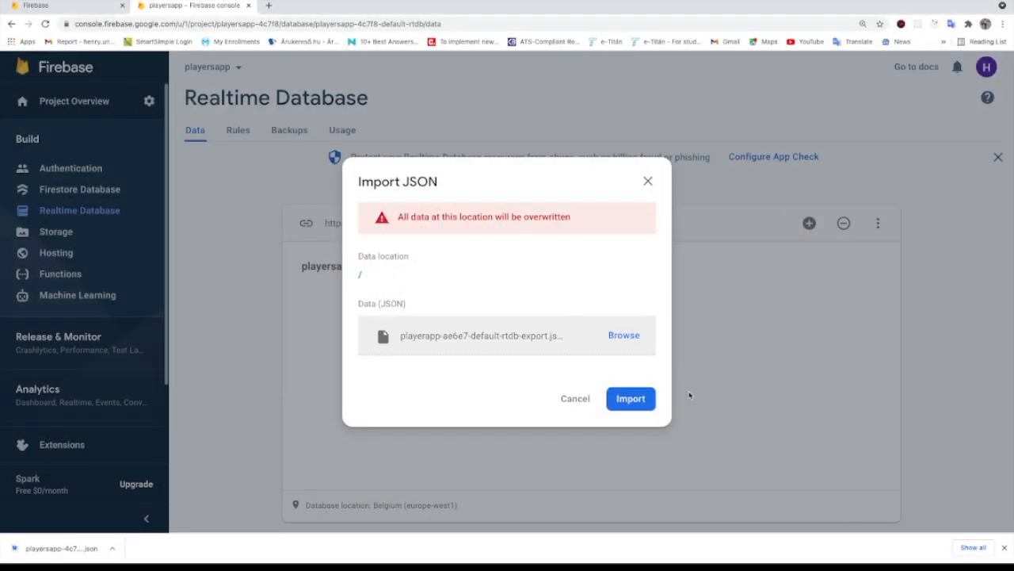
left_click(632, 402)
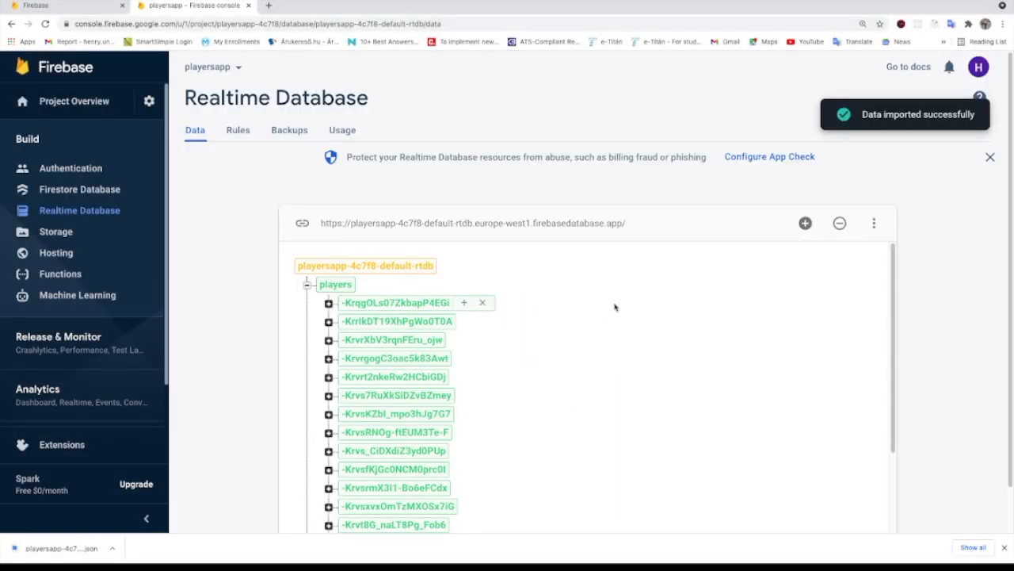
Look through the imported players list and inspect the fields of the first entry and of -Krvs_CiDXdiZ3yd0PUp.
scroll(512, 341, "down", 4)
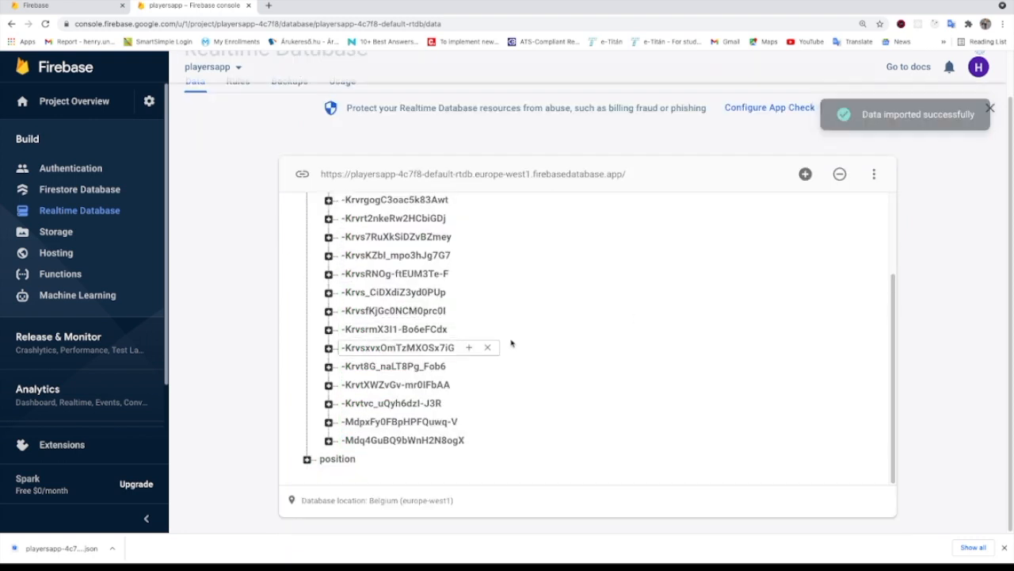
scroll(502, 375, "up", 3)
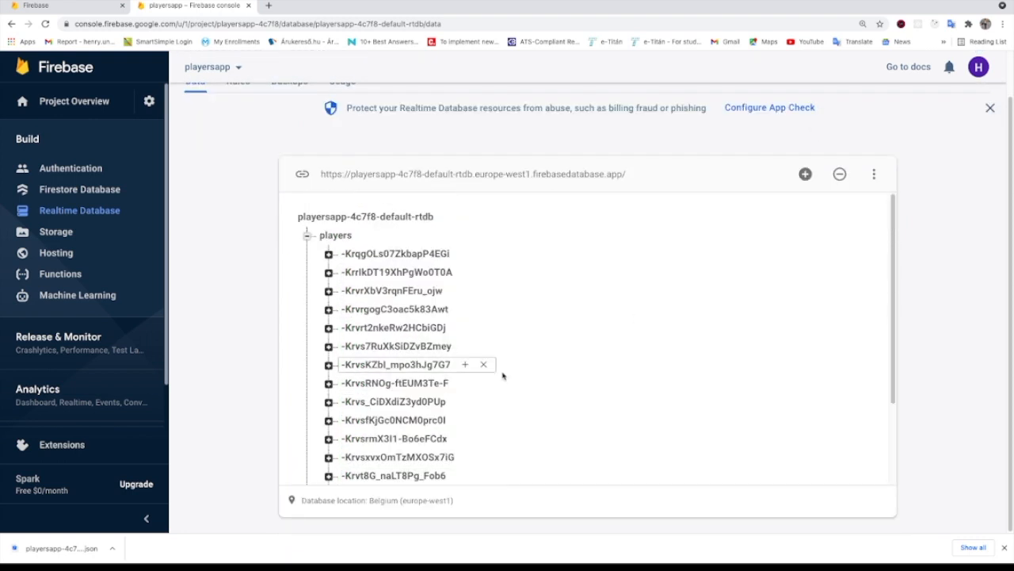
left_click(329, 254)
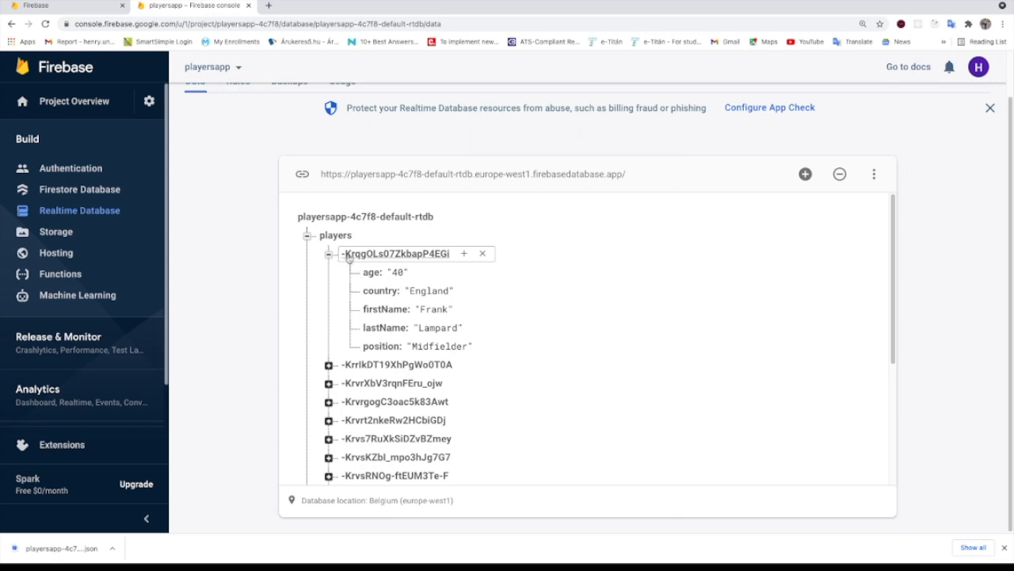
left_click(329, 255)
scroll(570, 283, "down", 3)
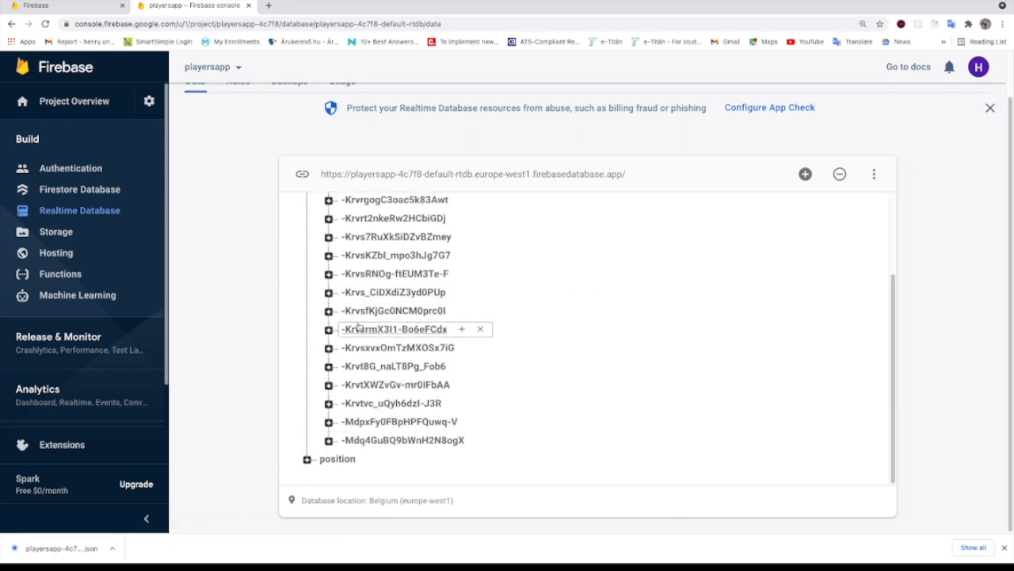
left_click(330, 293)
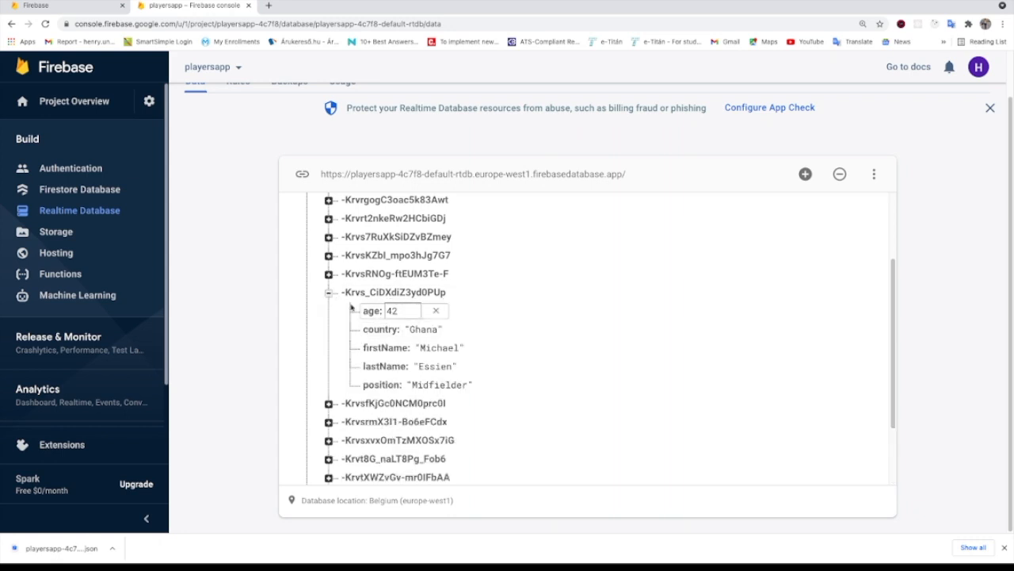
left_click(329, 292)
Expand the position node to review its entries, and collapse both the players and position nodes.
left_click(307, 459)
scroll(544, 373, "down", 1)
scroll(508, 377, "up", 3)
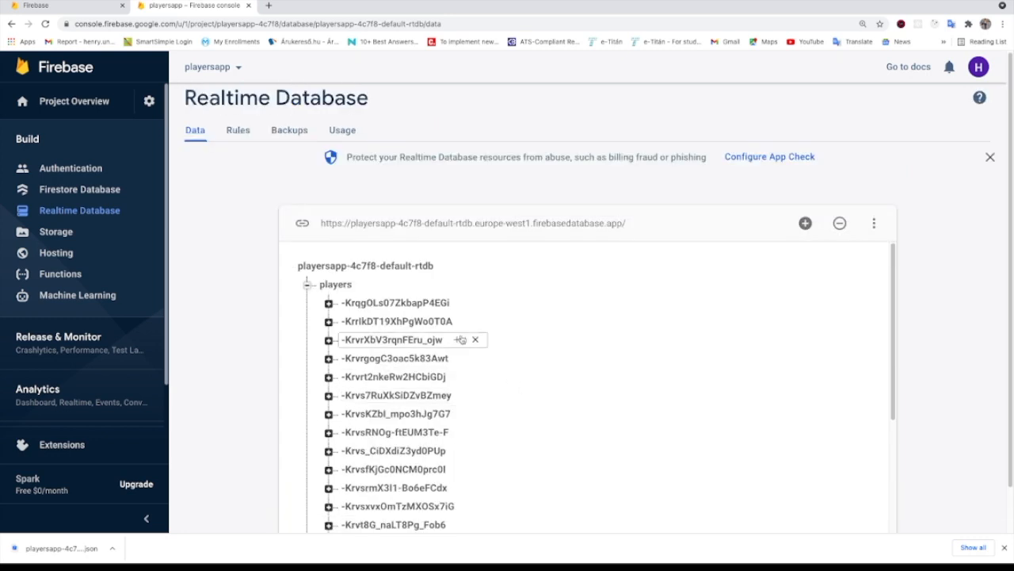
left_click(308, 284)
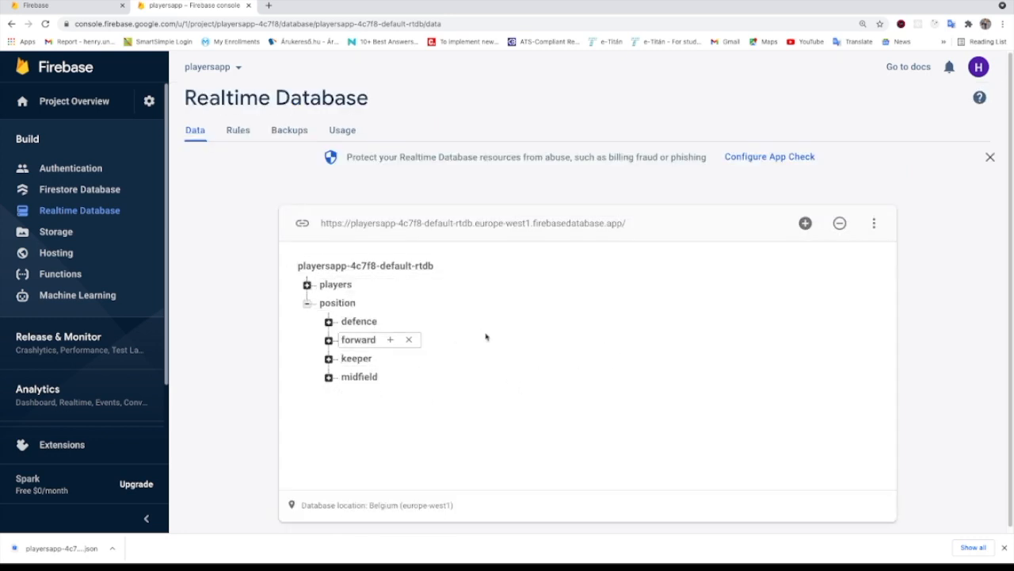
left_click(307, 302)
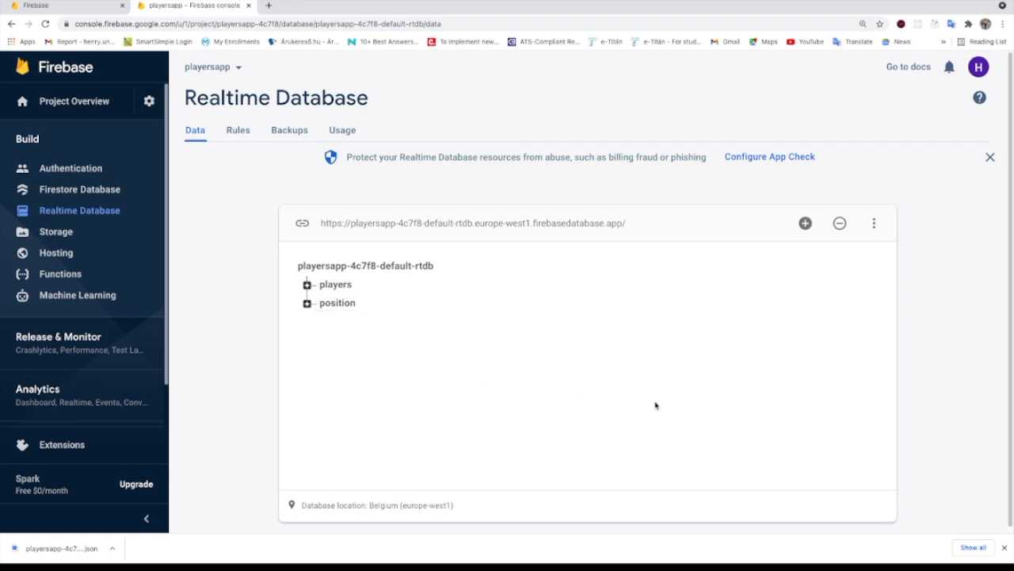
From the project overview, register a web app with the nickname playersapp, leaving Firebase Hosting unselected.
left_click(73, 103)
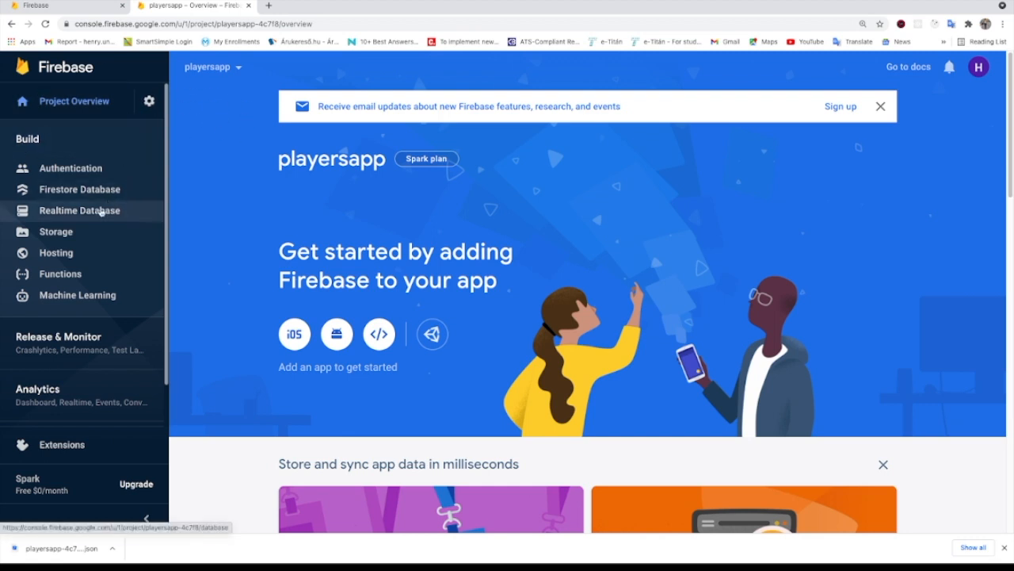
scroll(396, 214, "down", 1)
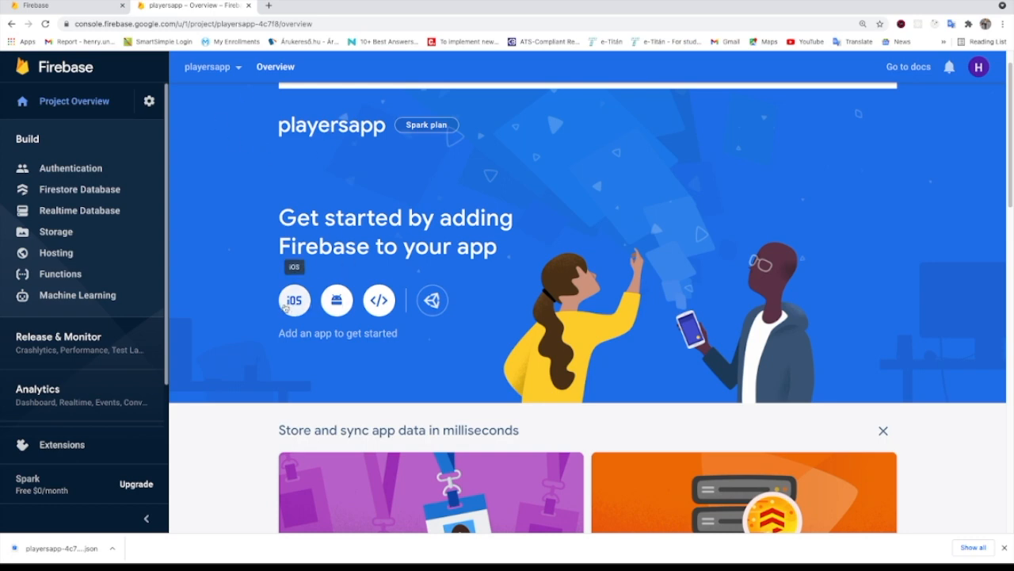
left_click(384, 306)
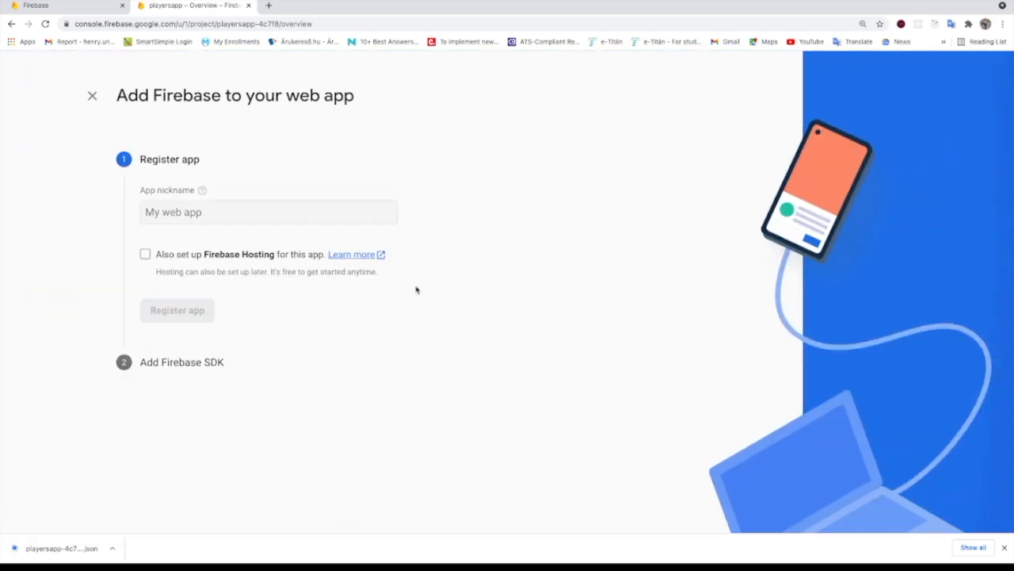
left_click(266, 215)
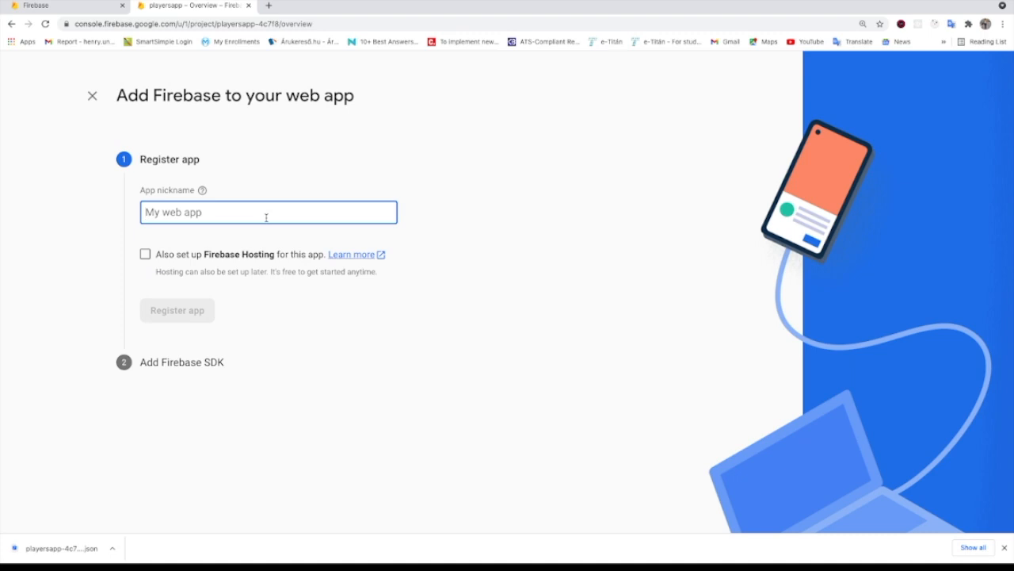
type("playersapp")
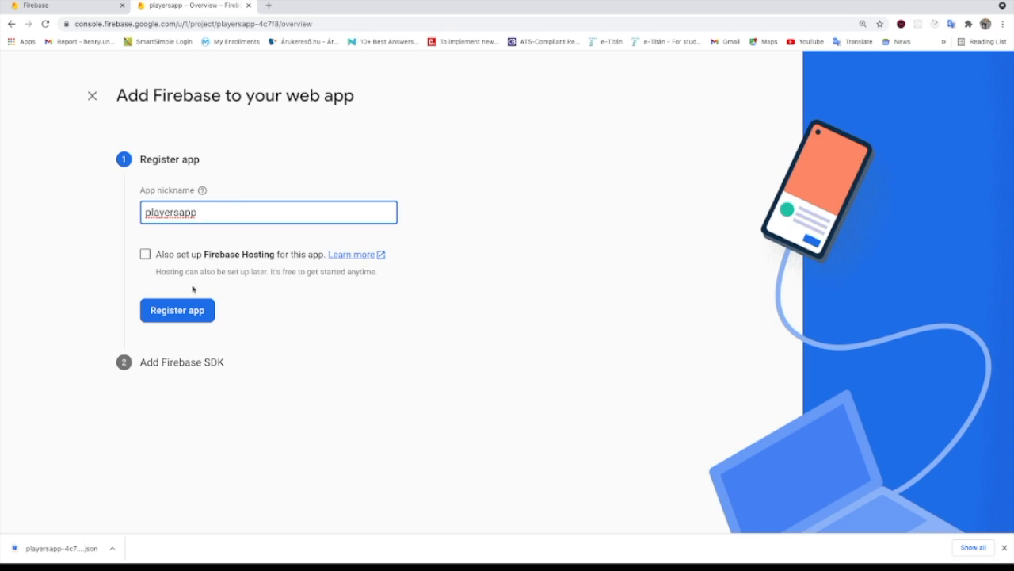
left_click(194, 315)
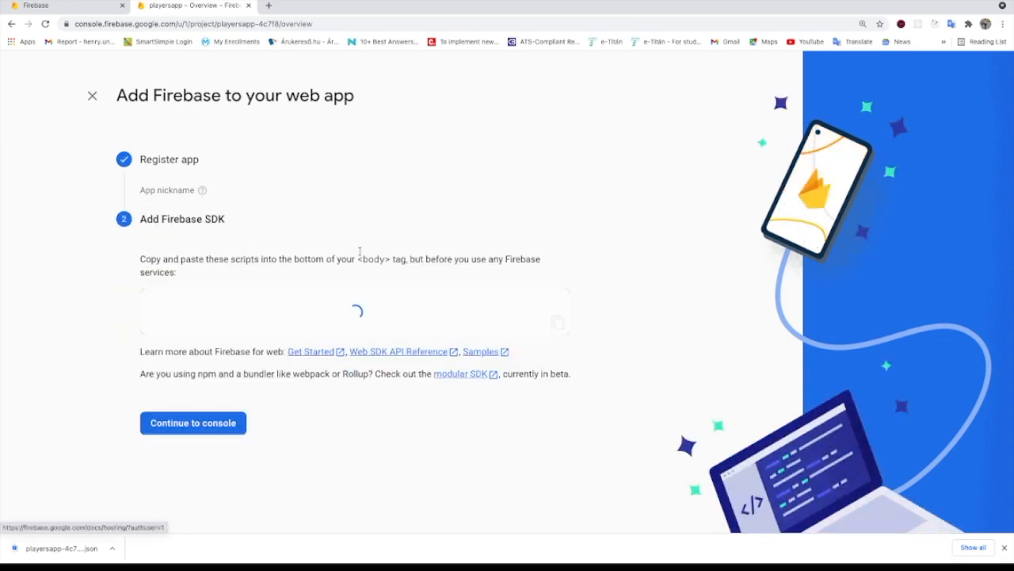
Review the Firebase SDK script, highlight its whole firebaseConfig block, and continue to the console.
scroll(360, 248, "down", 3)
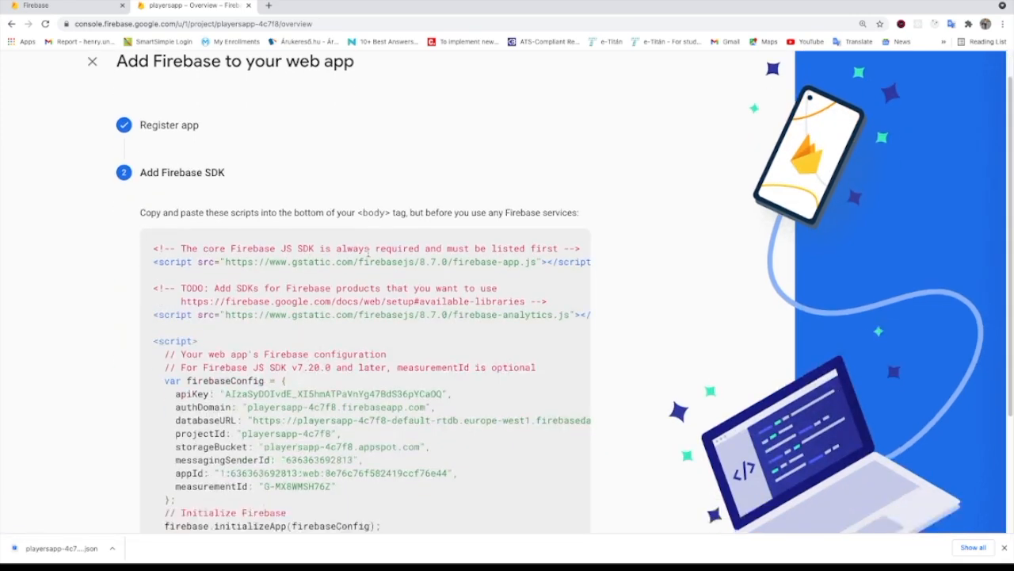
left_click_drag(161, 218, 253, 343)
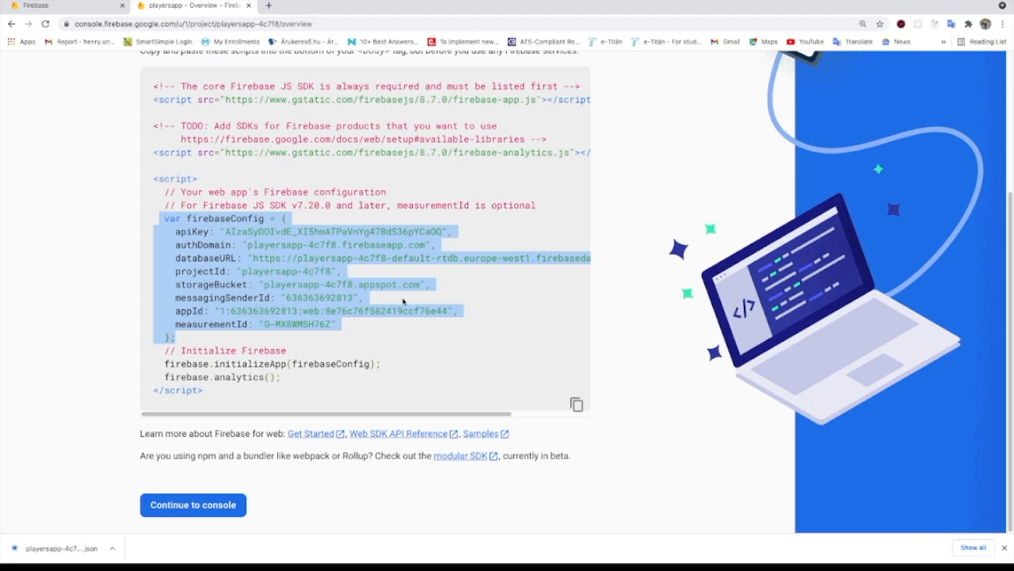
scroll(403, 301, "up", 3)
scroll(374, 308, "down", 3)
scroll(373, 303, "up", 3)
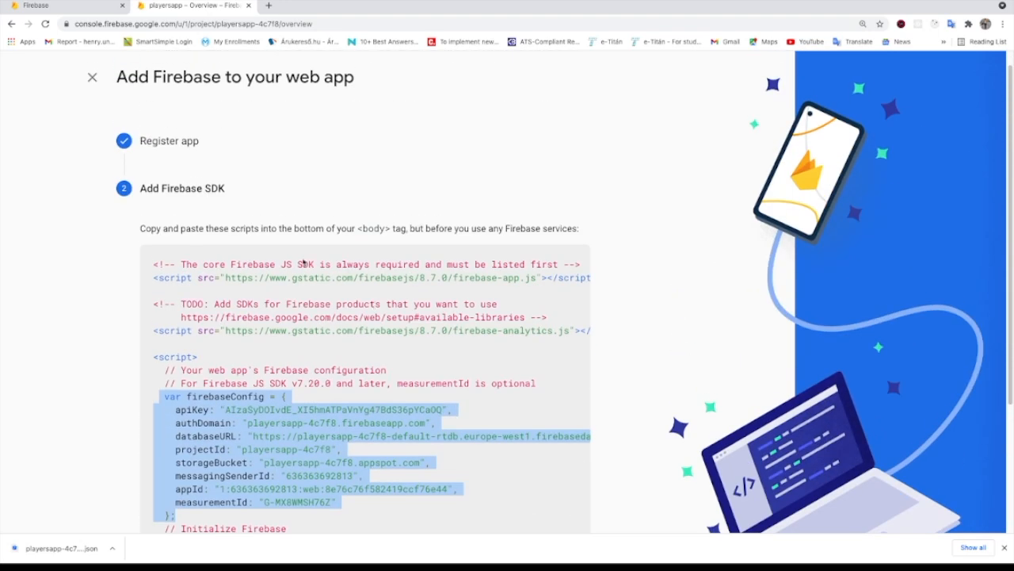
scroll(346, 250, "down", 1)
scroll(346, 251, "down", 1)
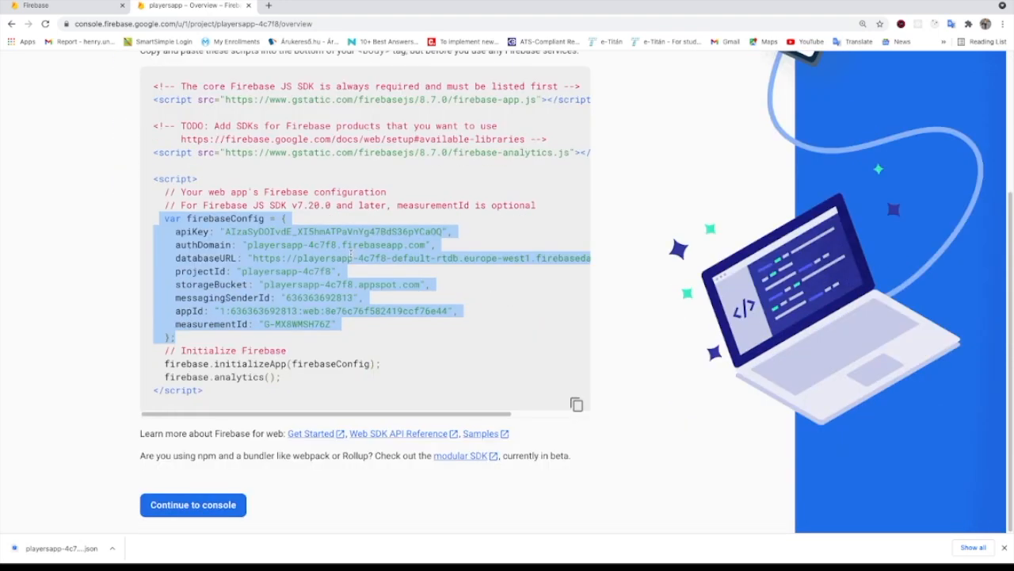
left_click(215, 504)
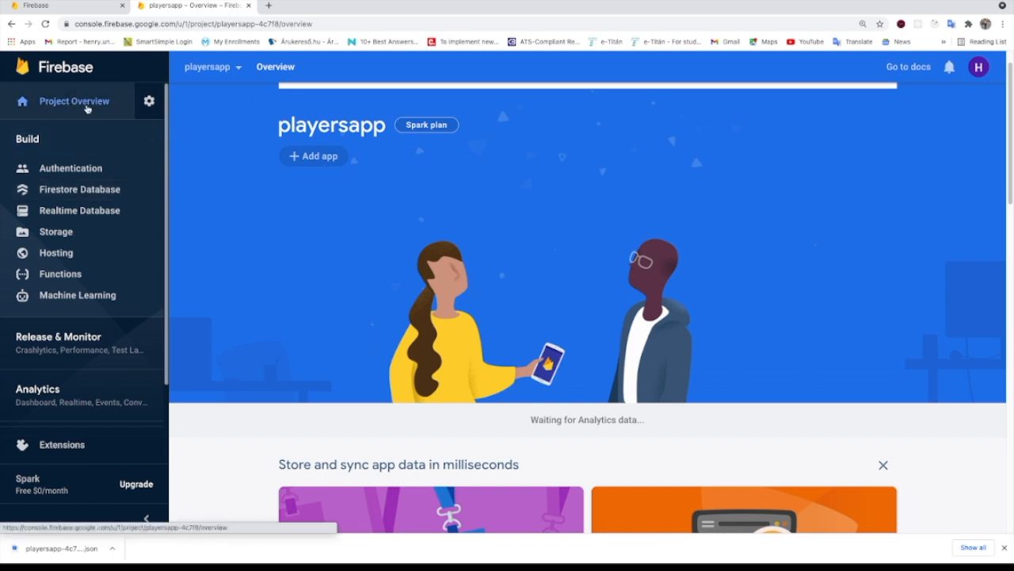
Choose playersapp from the project list and open its Realtime Database data.
left_click(228, 72)
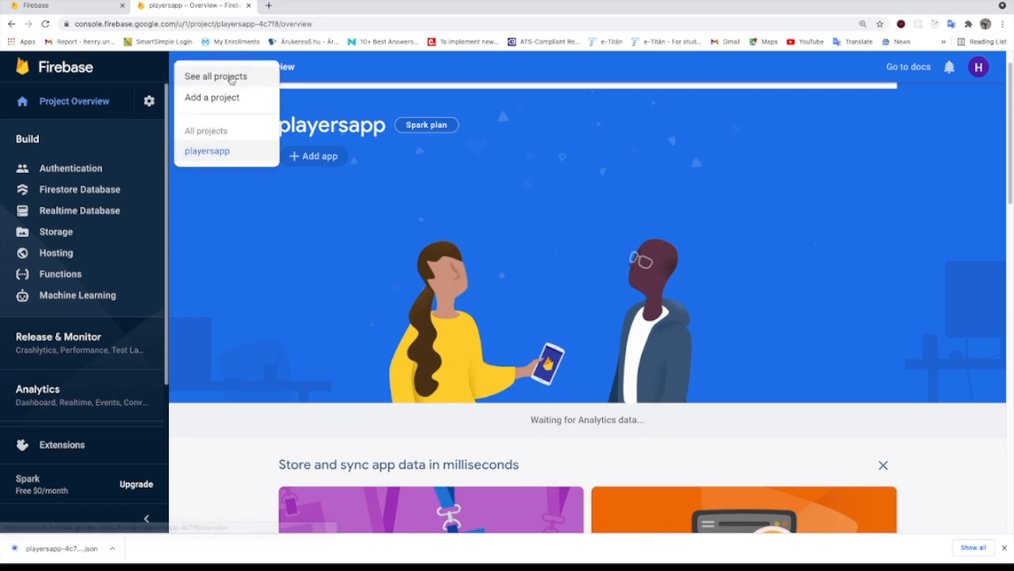
left_click(215, 151)
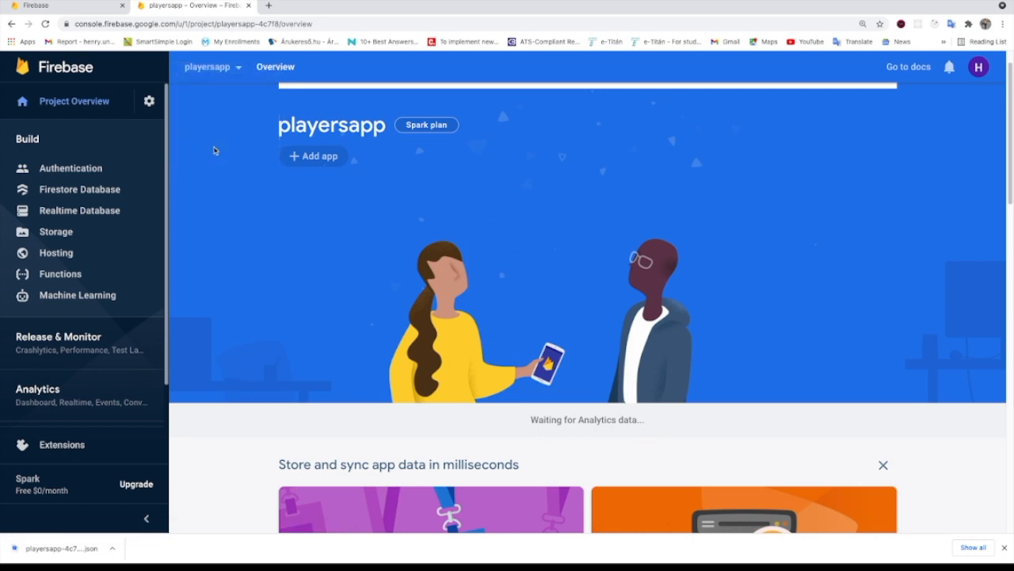
left_click(57, 210)
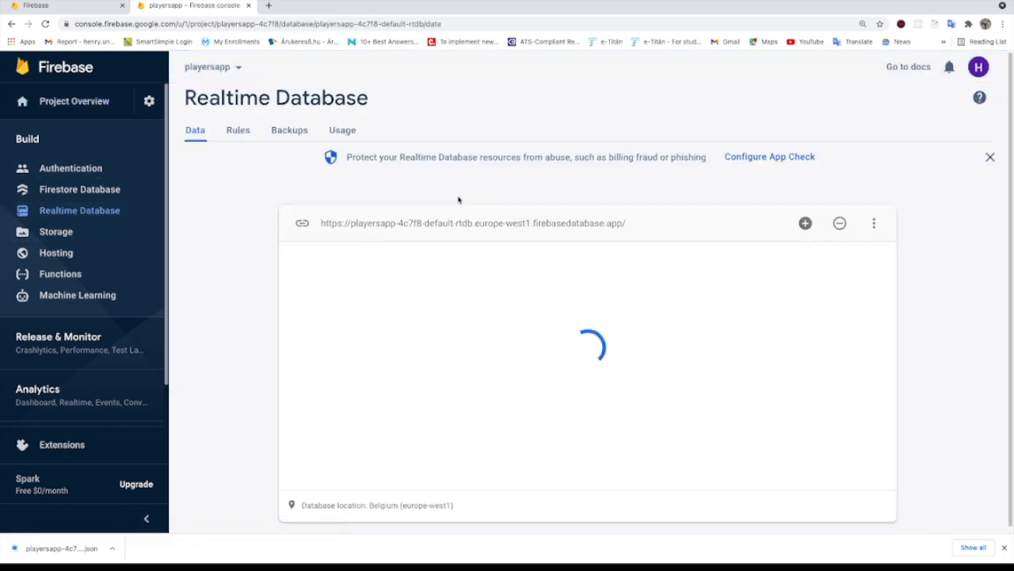
From the project overview, dismiss the survey prompt and review the playersapp web app's SDK configuration and the general project settings.
left_click(83, 117)
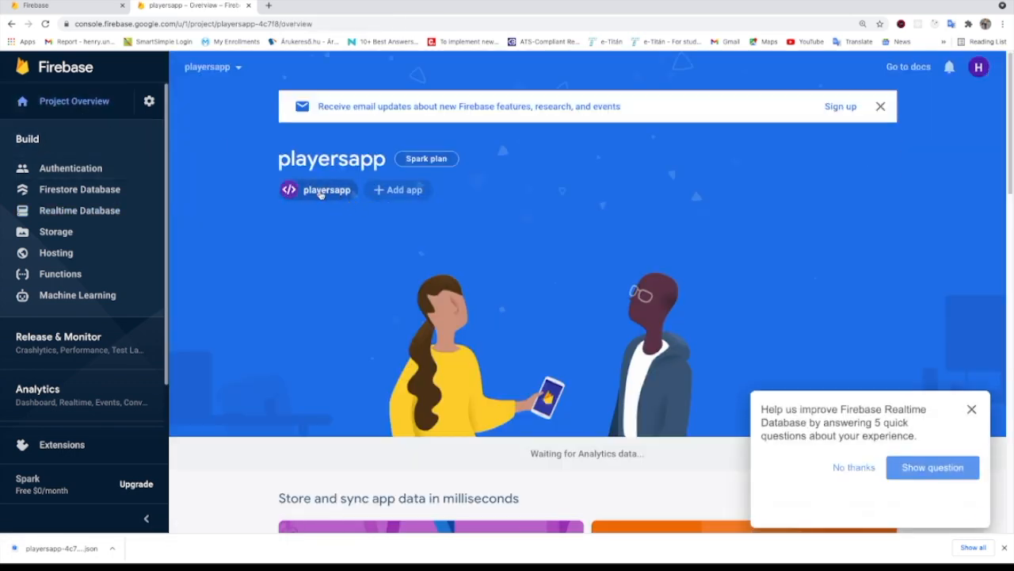
left_click(971, 409)
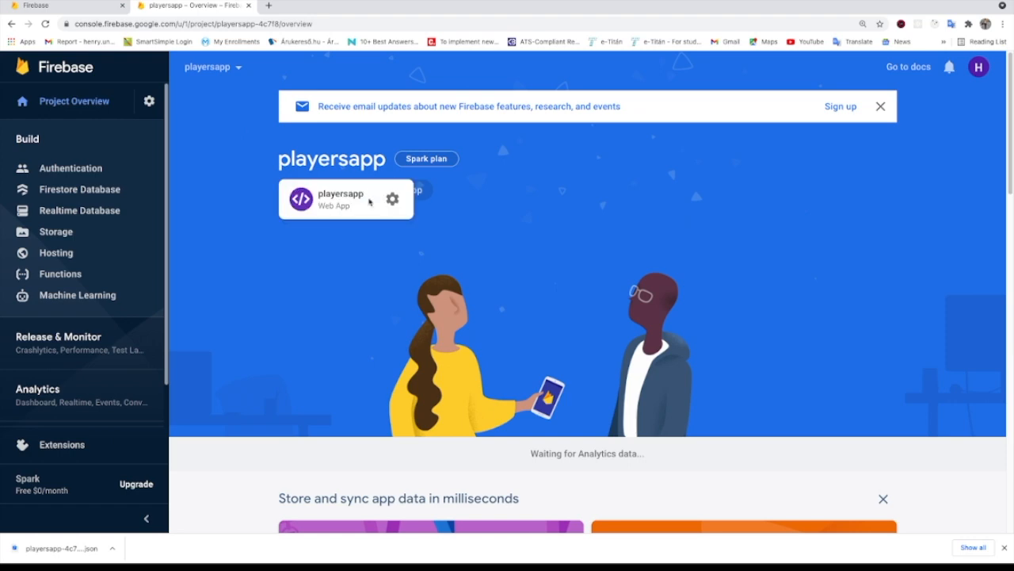
left_click(392, 199)
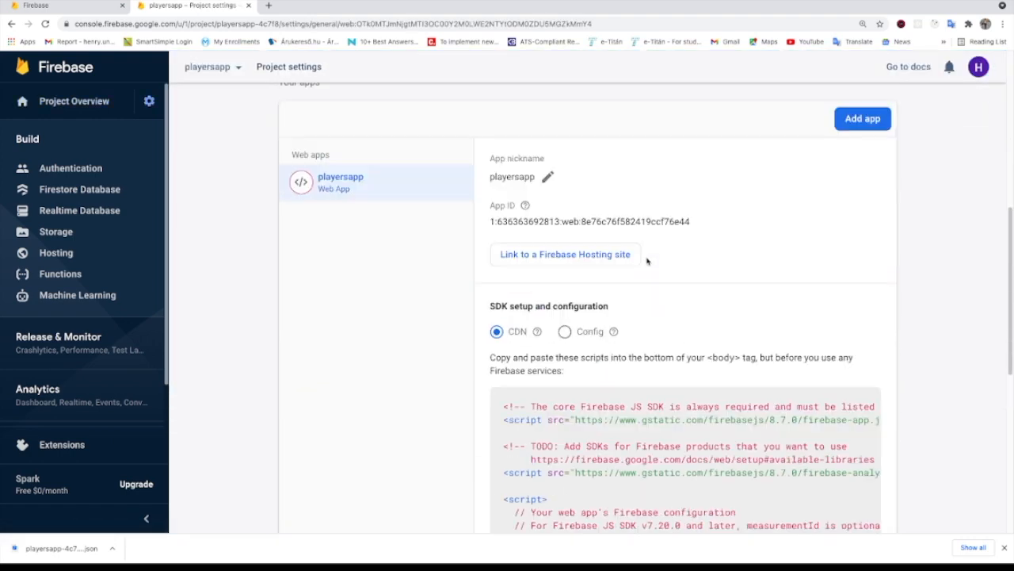
scroll(664, 291, "up", 3)
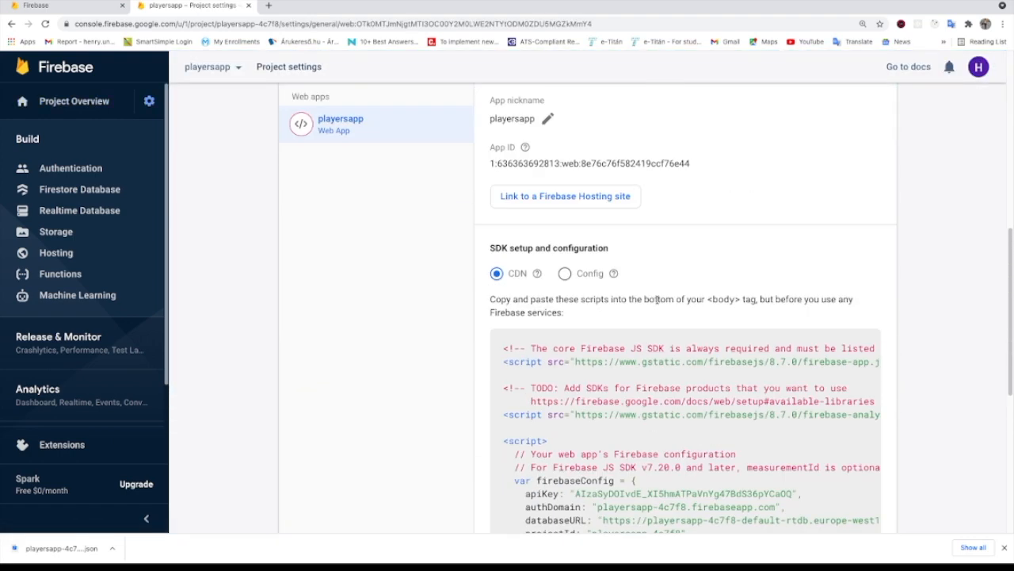
scroll(662, 387, "up", 3)
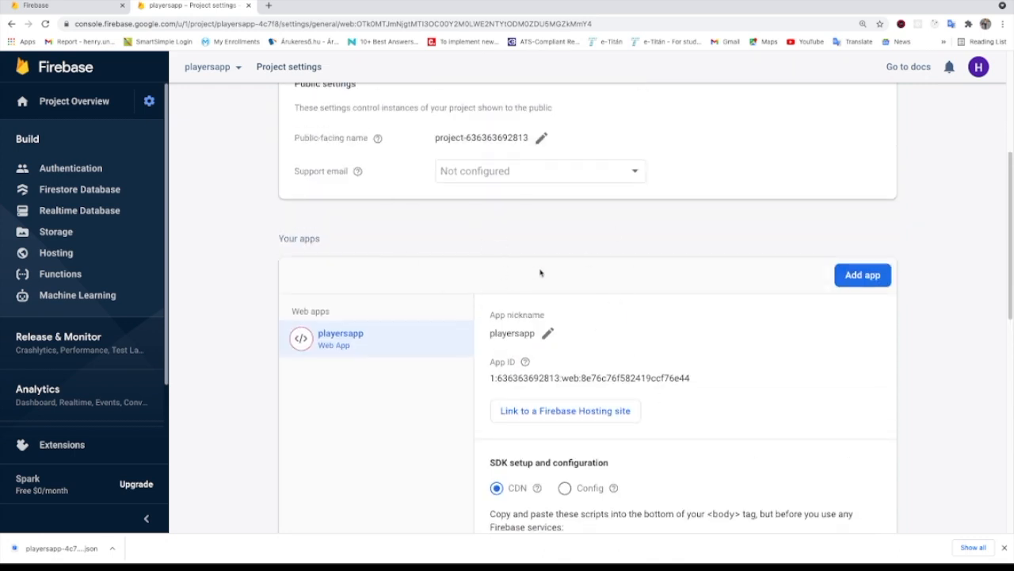
scroll(540, 273, "up", 2)
scroll(599, 258, "up", 2)
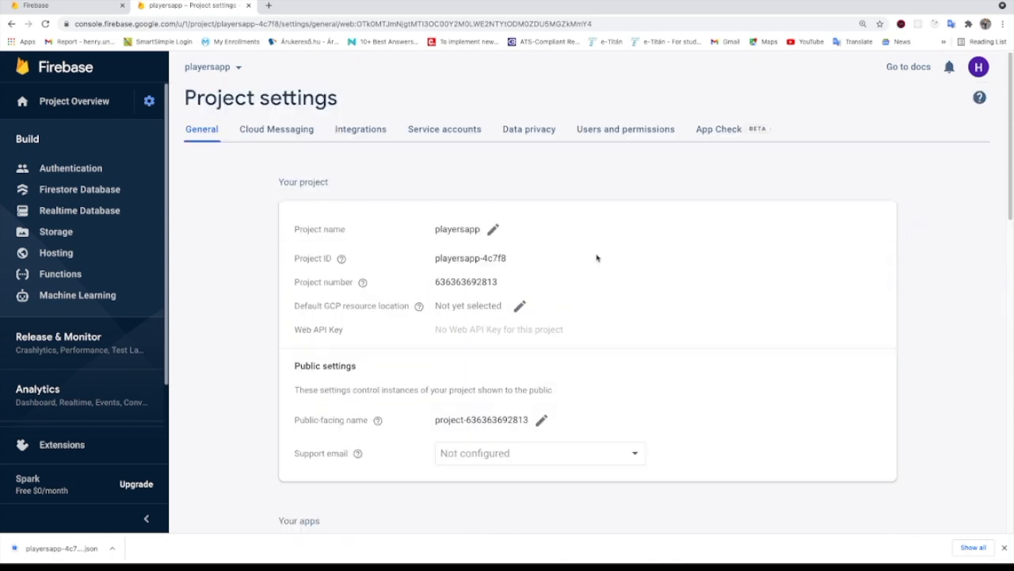
Open the Authentication section of the playersapp project.
left_click(73, 174)
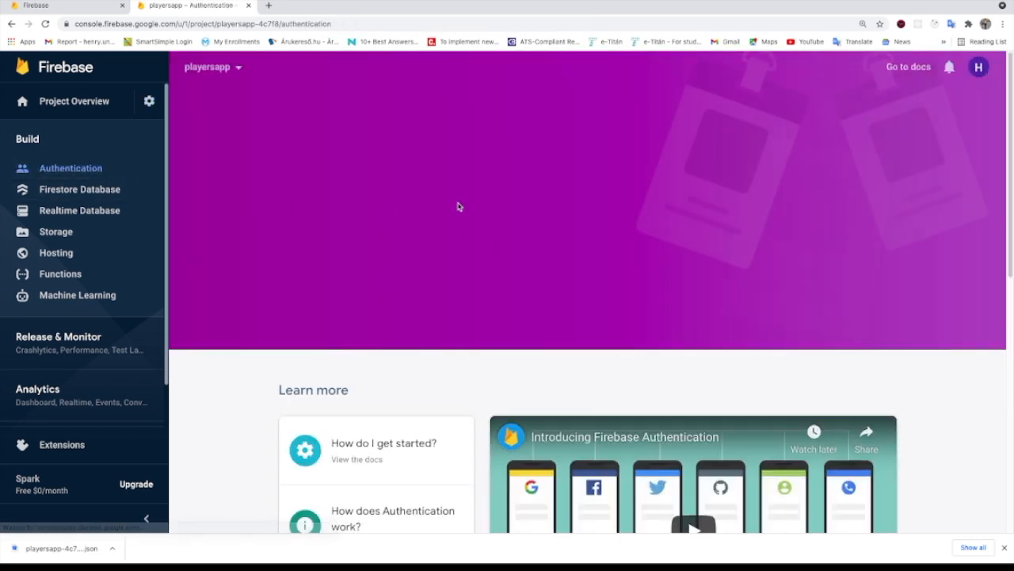